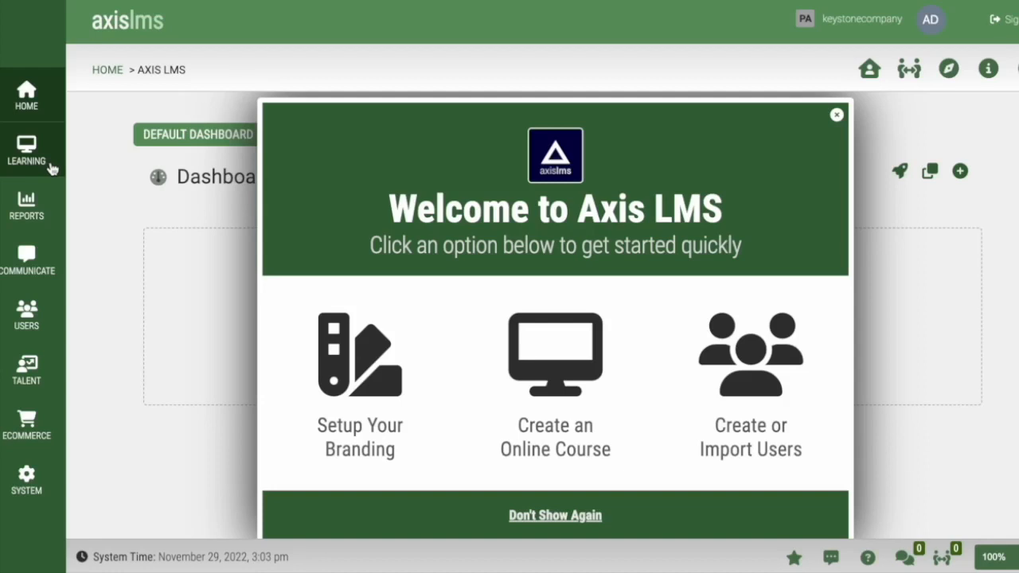
Step: Open the course content of the CPR Basics online course for editing
click(26, 151)
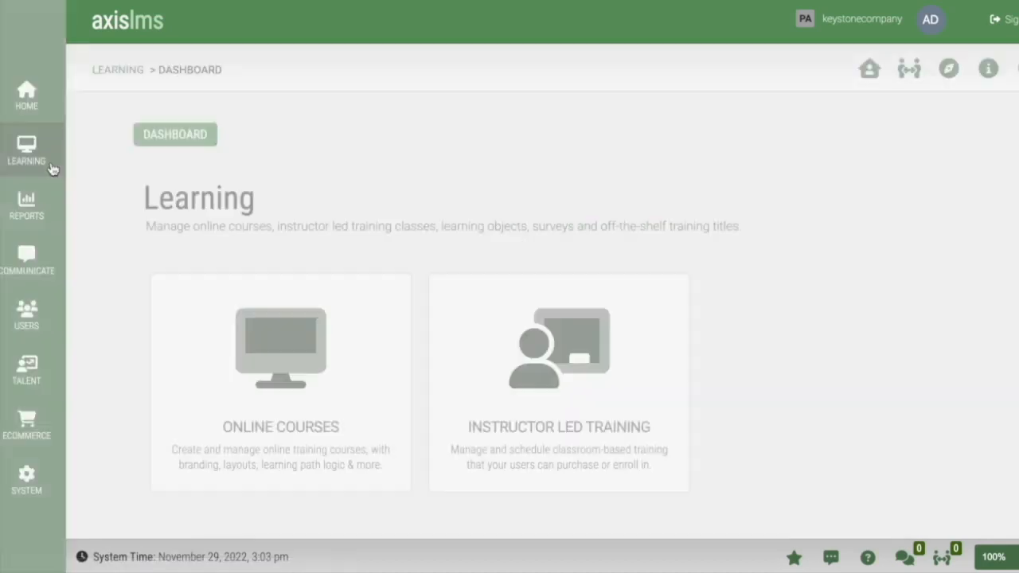
click(182, 360)
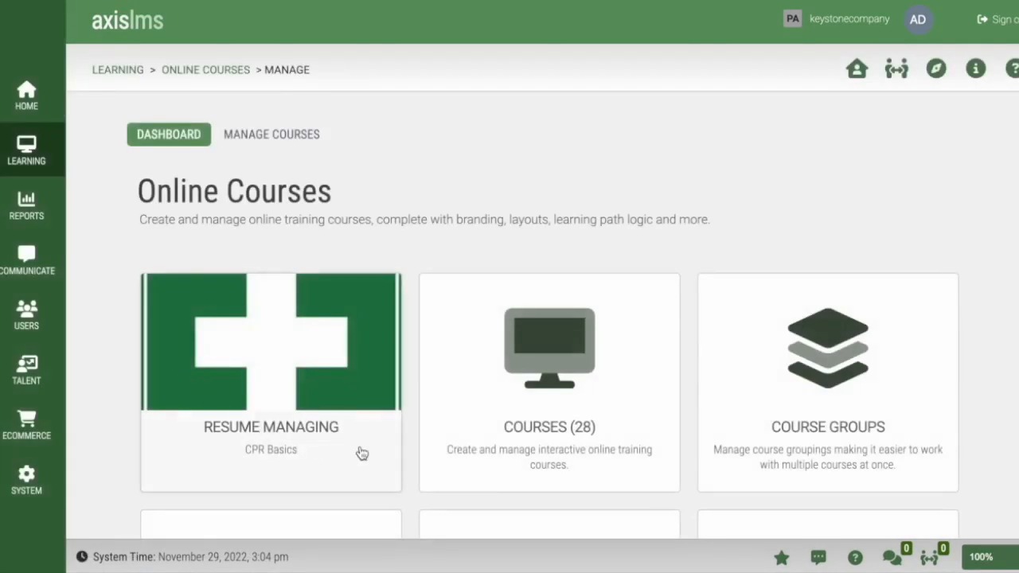
click(359, 451)
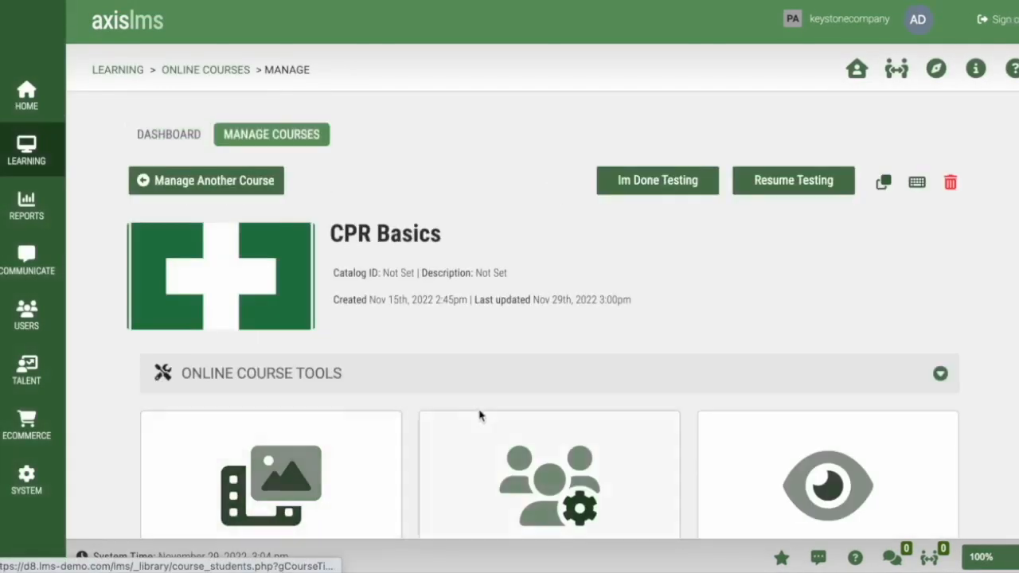
scroll(478, 412, down, 2)
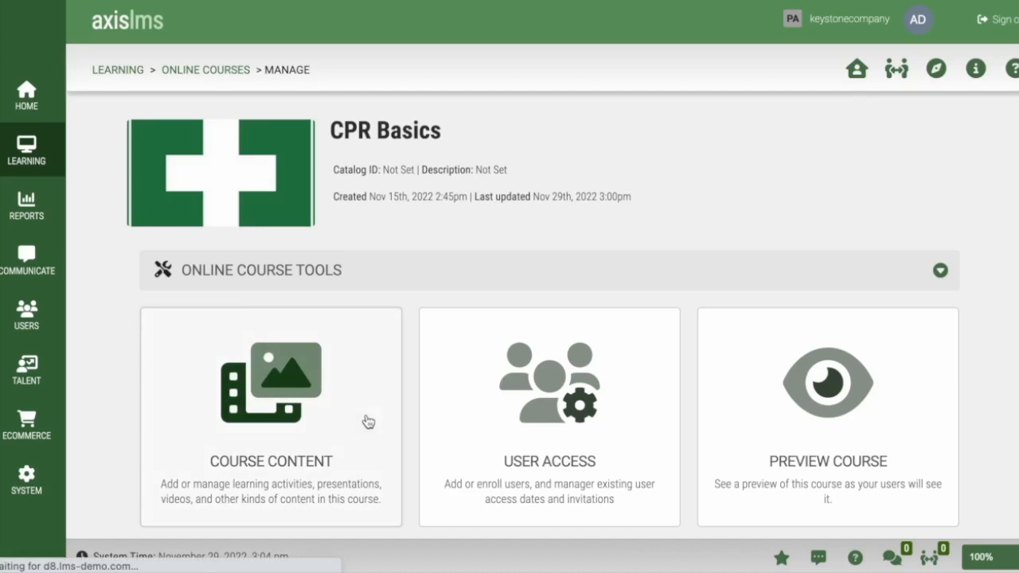
click(367, 421)
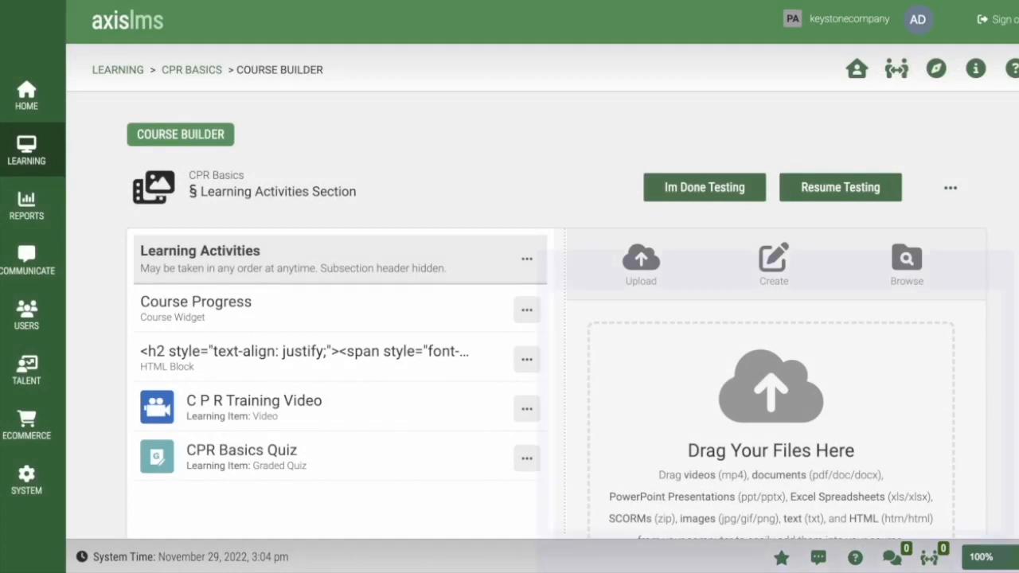
Step: Upload the C P R Presentation.ppt file into the course builder
drag(907, 521, 796, 427)
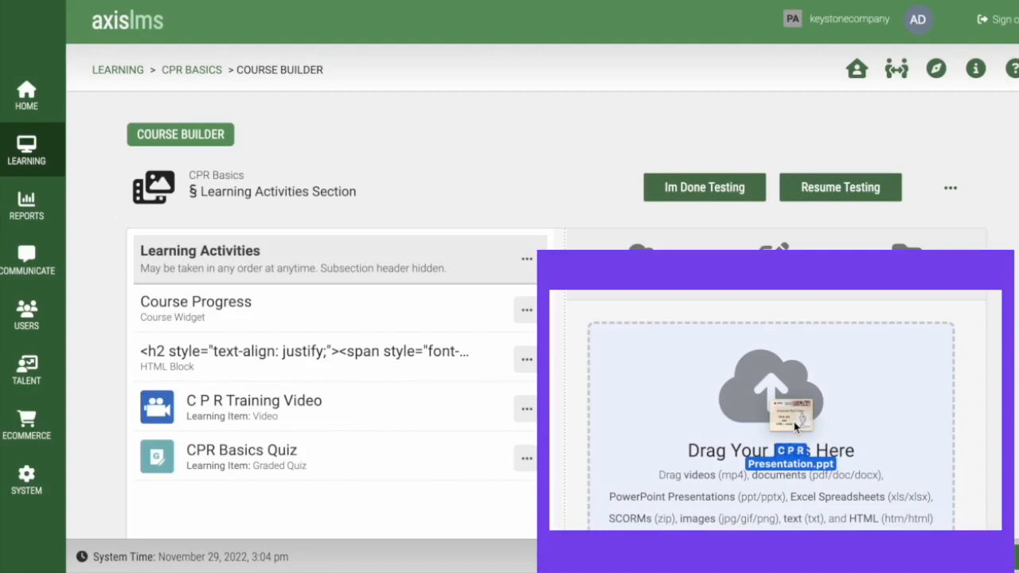
drag(795, 428, 795, 428)
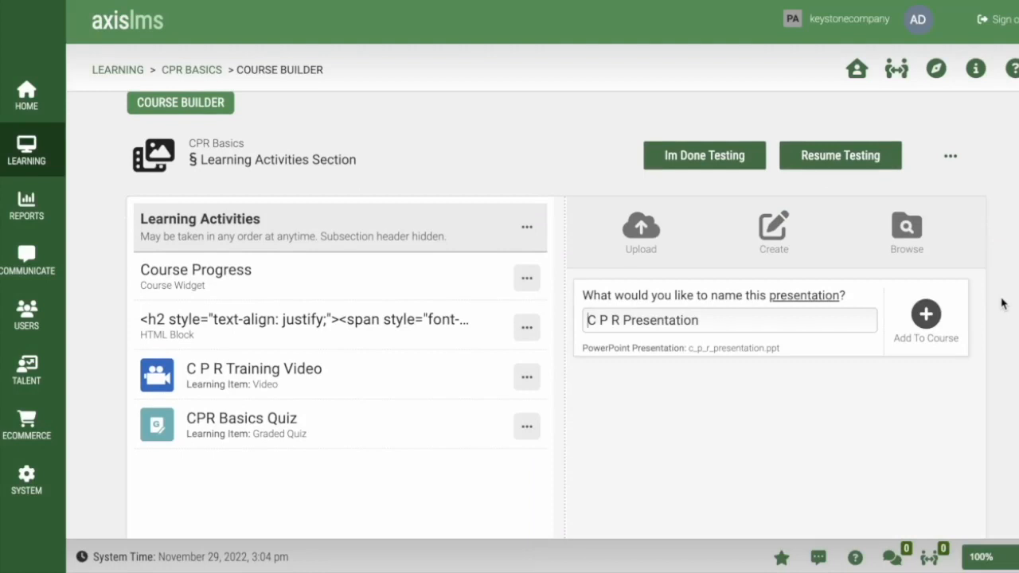
Step: Browse the existing PDF or Google documents that can be added, and return to the content categories
click(907, 231)
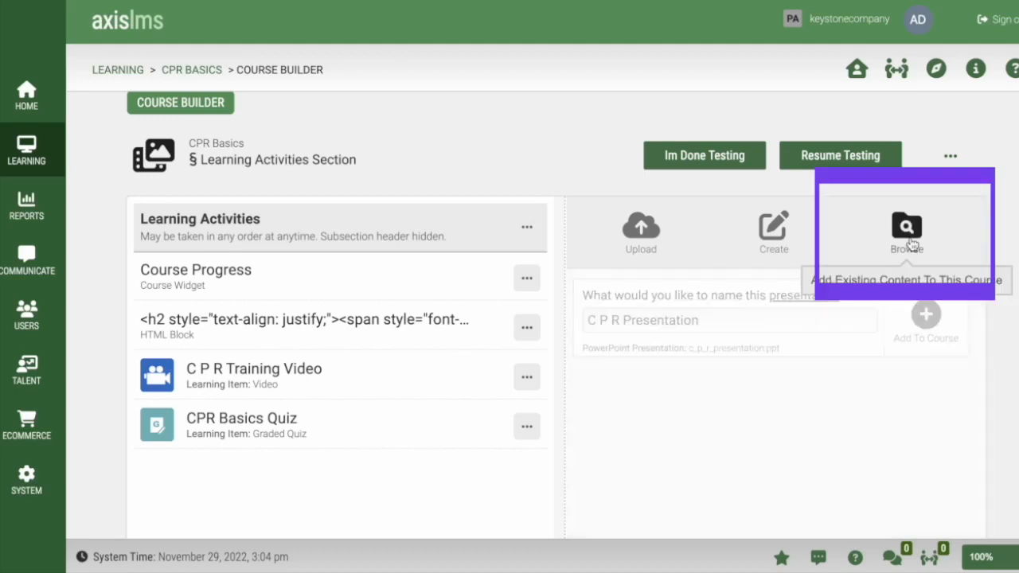
click(931, 398)
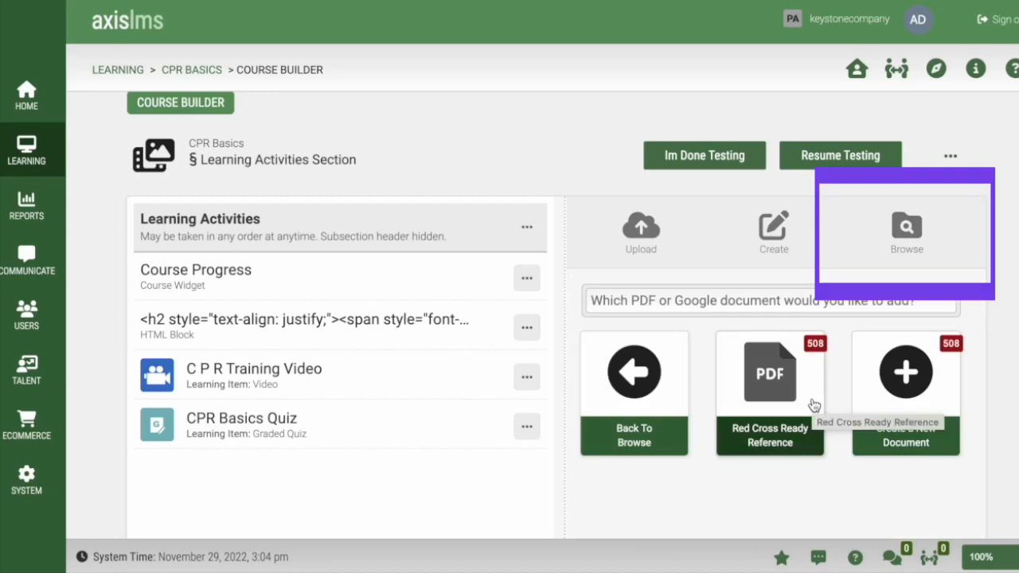
click(911, 243)
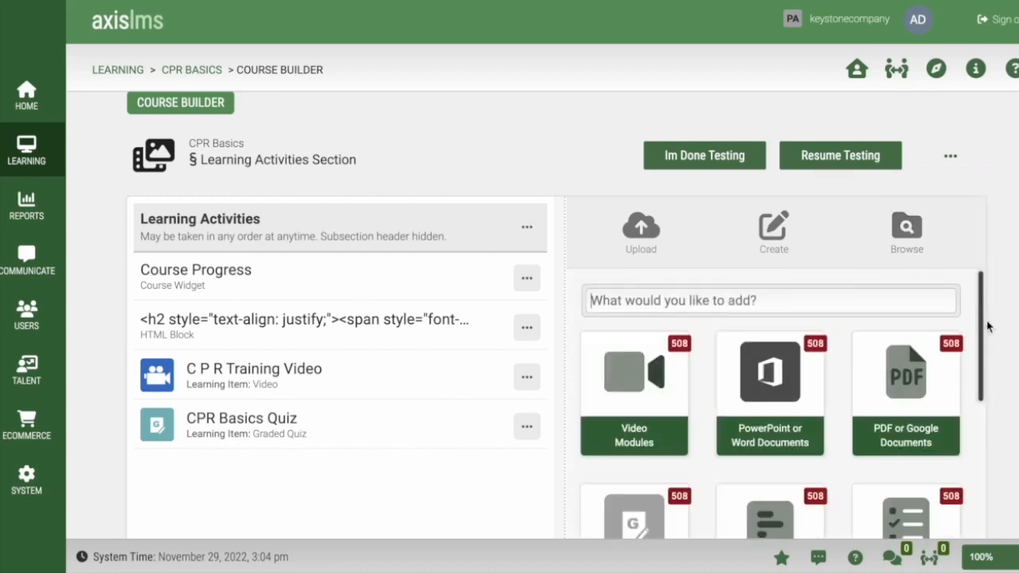
Step: Add the Course Certificate widget to the Learning Activities subsection
drag(981, 316, 1008, 510)
scroll(1008, 510, down, 1)
scroll(992, 440, down, 3)
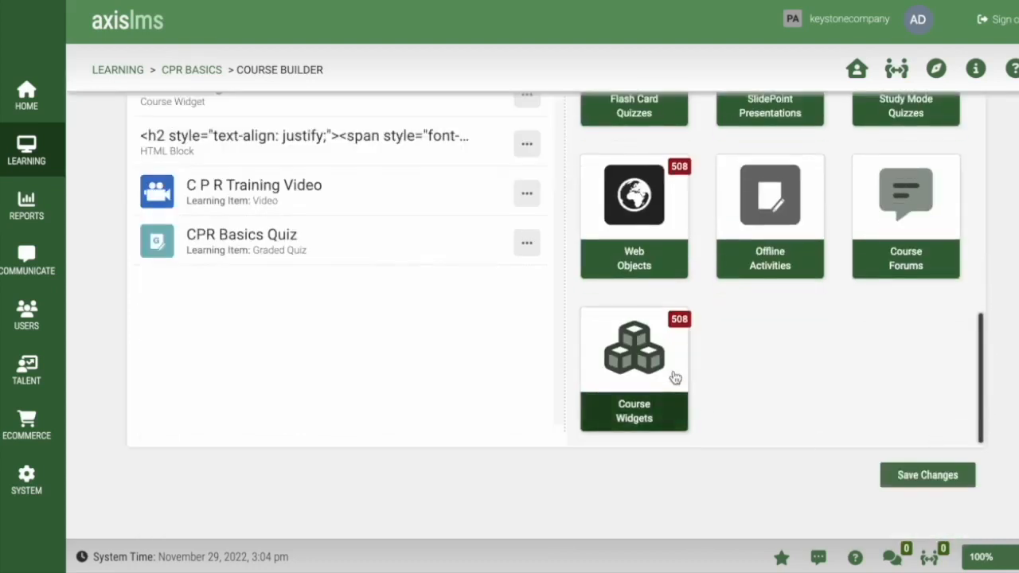
click(664, 369)
scroll(785, 302, down, 10)
click(678, 291)
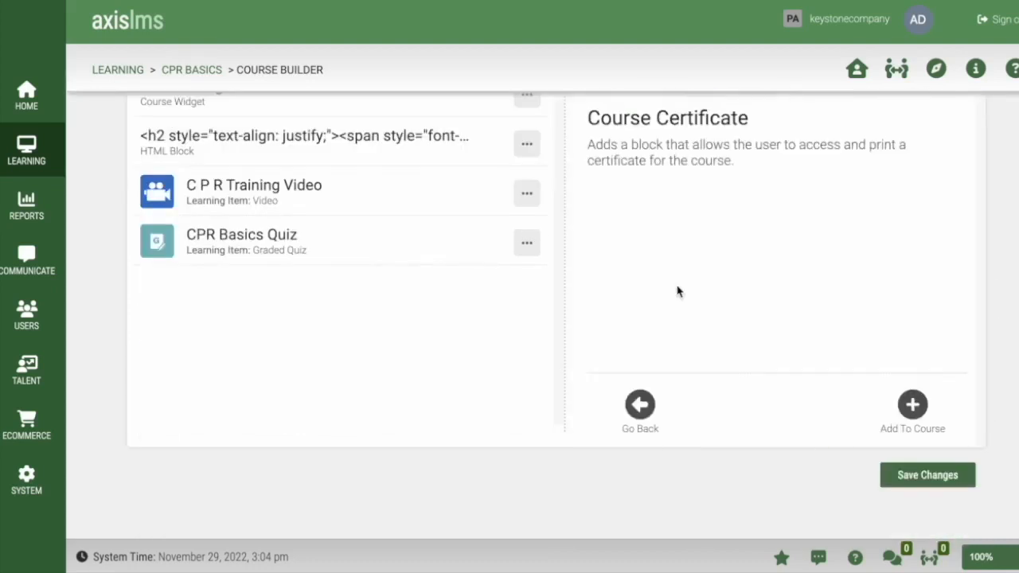
click(913, 406)
scroll(876, 262, up, 3)
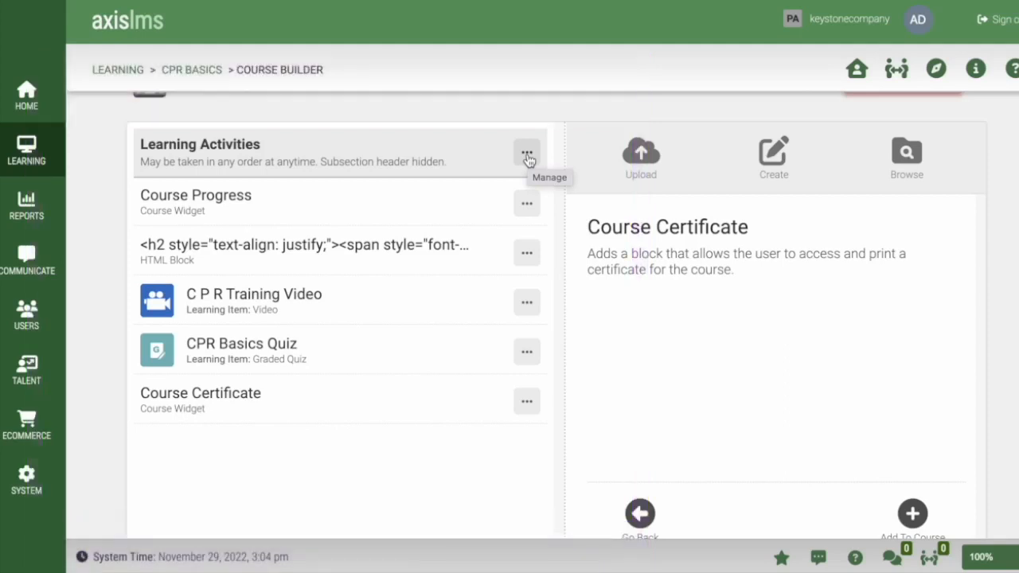
Step: Create a subsection labelled "New Subsection" and add it to the course
click(773, 169)
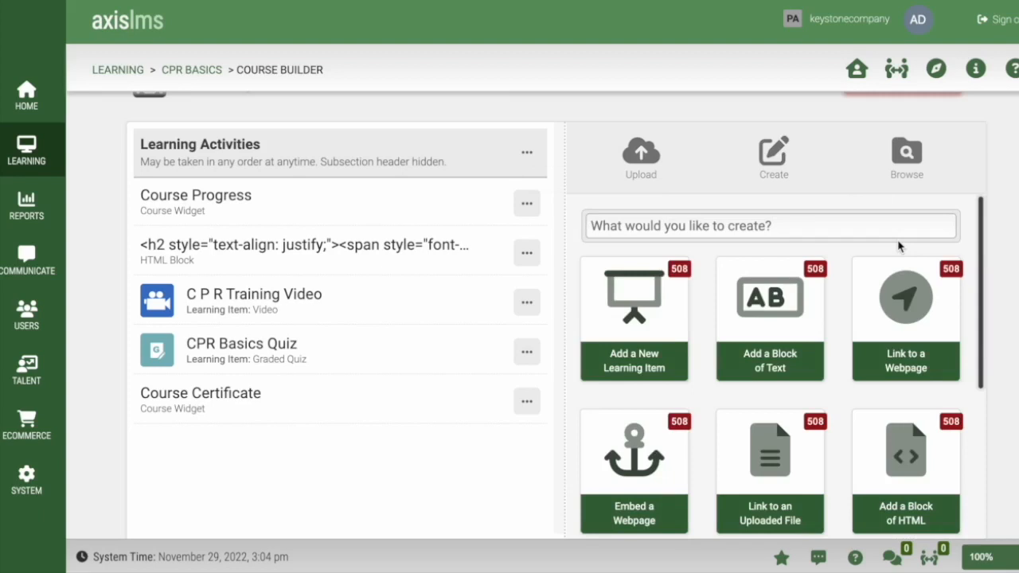
drag(984, 221, 993, 407)
click(655, 481)
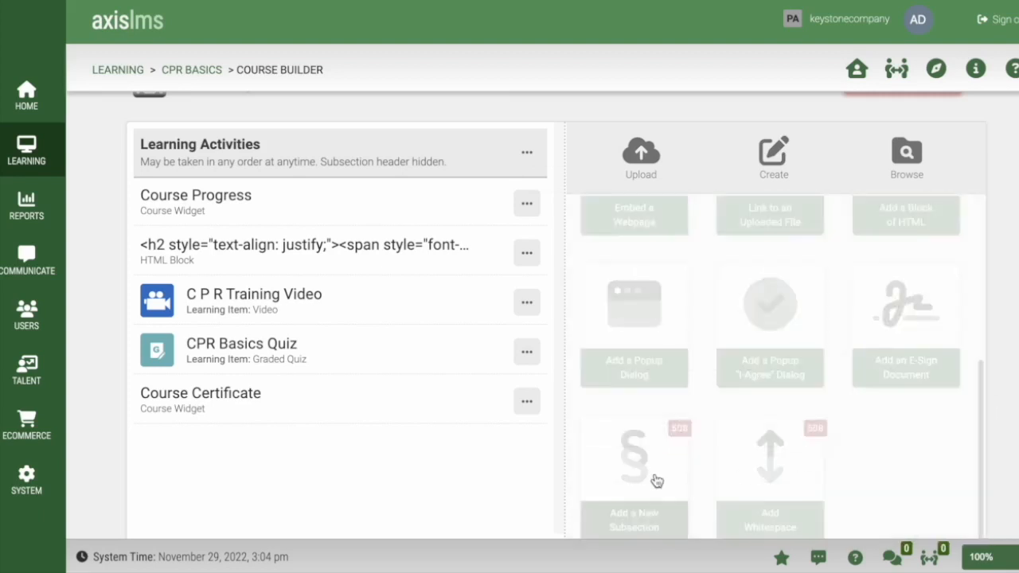
text(New Su)
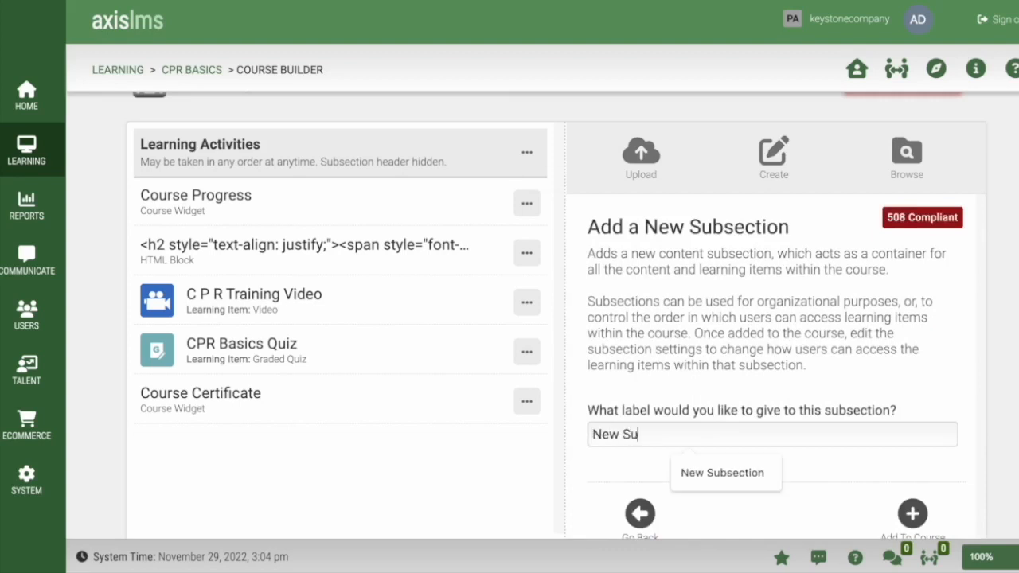
text(bsection)
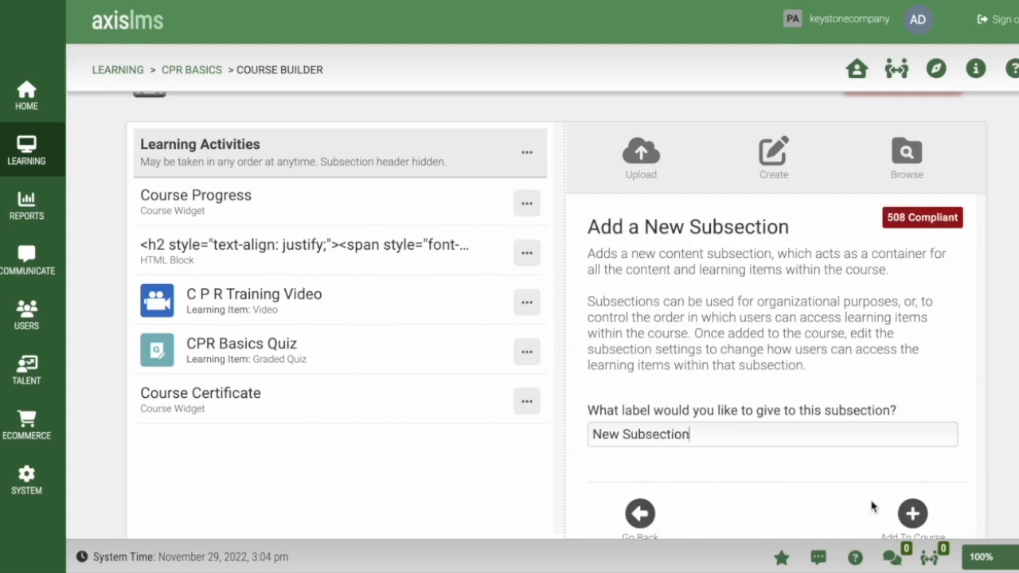
click(917, 513)
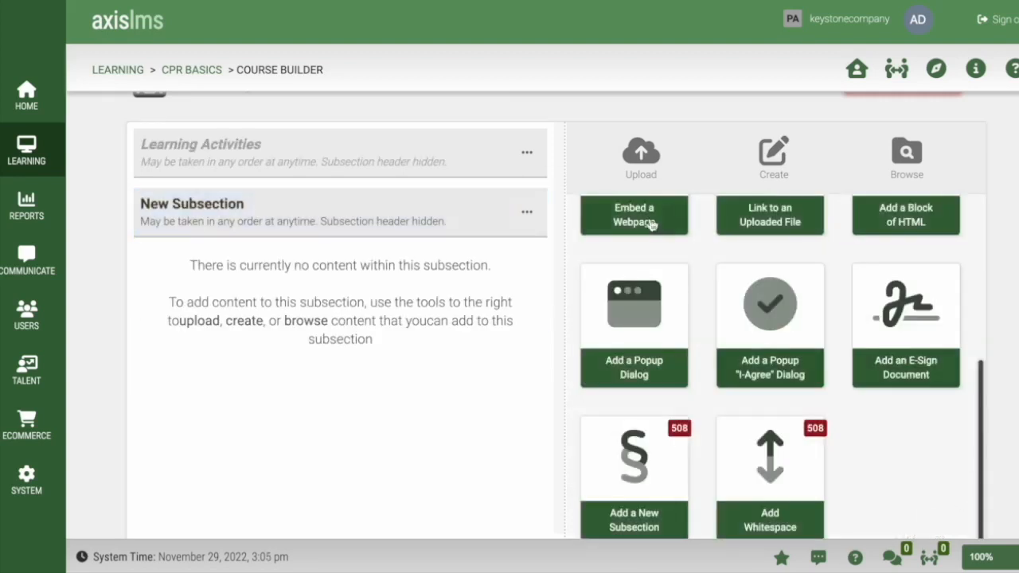
Step: Switch the working subsection to Learning Activities and back to New Subsection
click(528, 154)
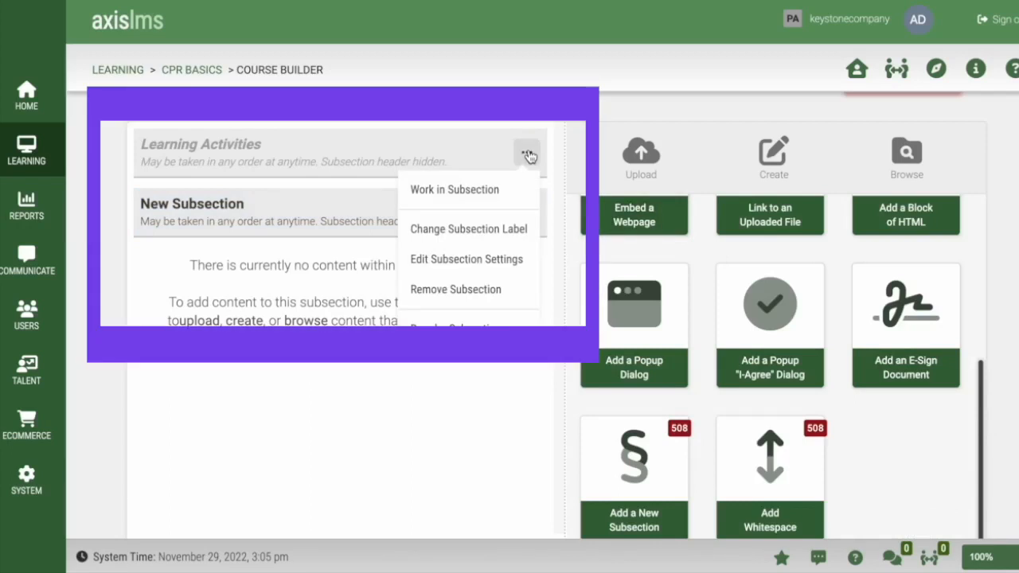
click(514, 187)
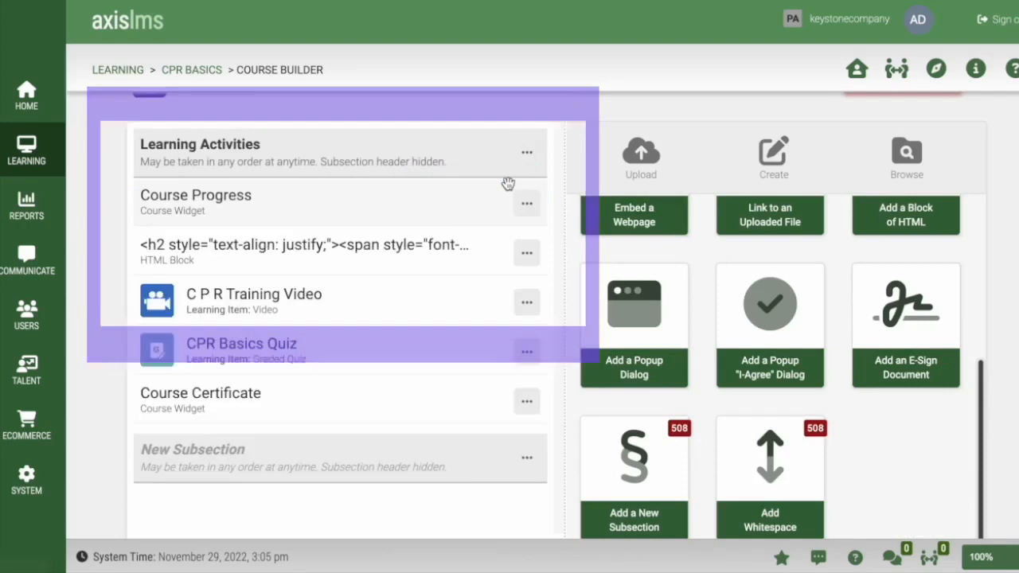
click(527, 459)
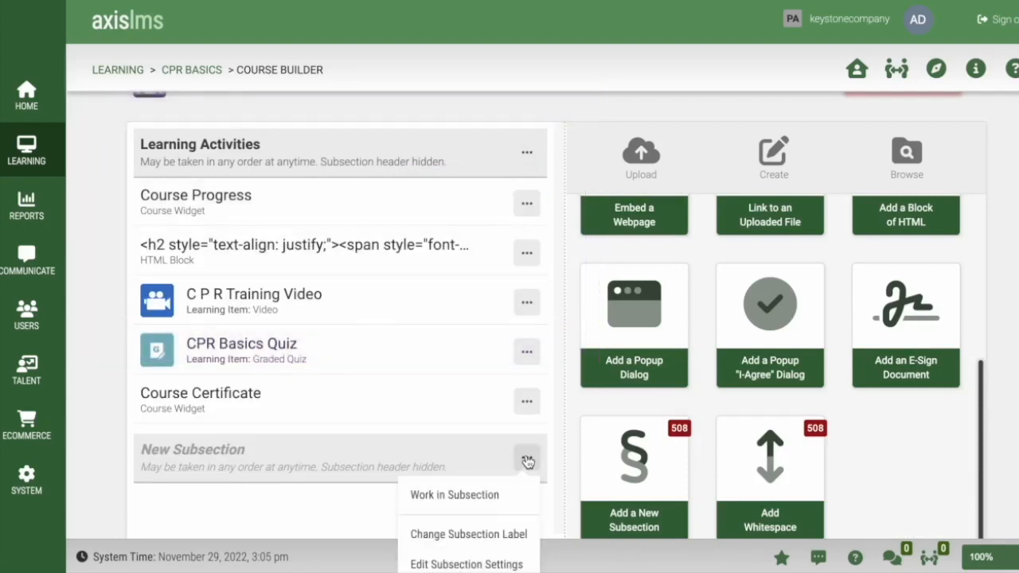
click(505, 495)
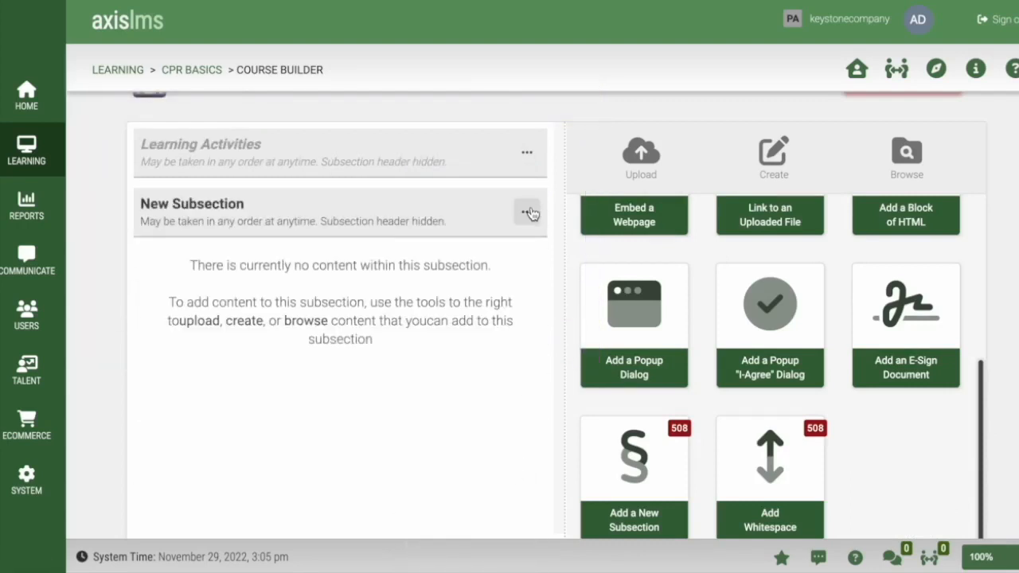
Step: Review the learning item access options in New Subsection's settings and close them without saving
click(527, 212)
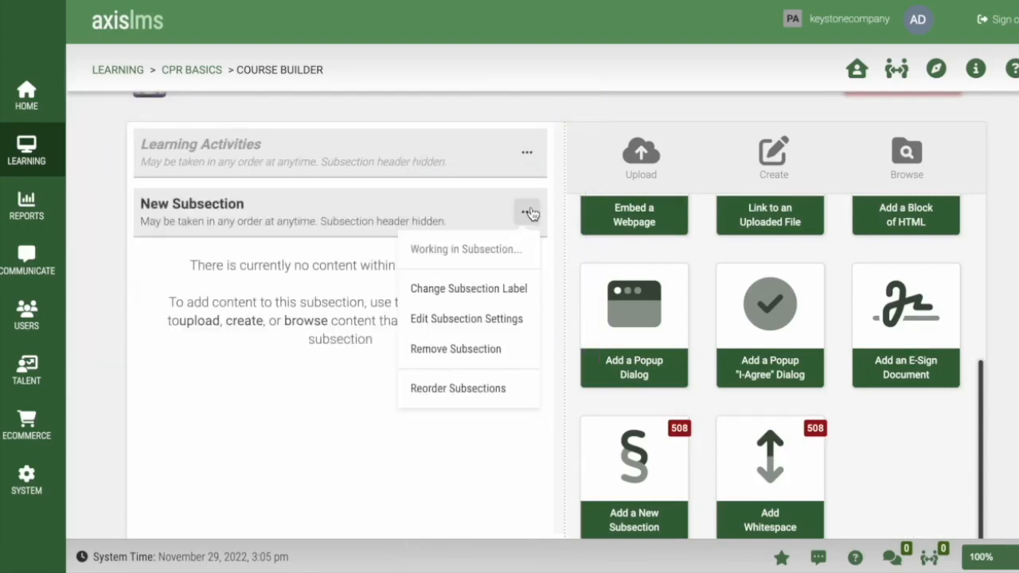
click(505, 320)
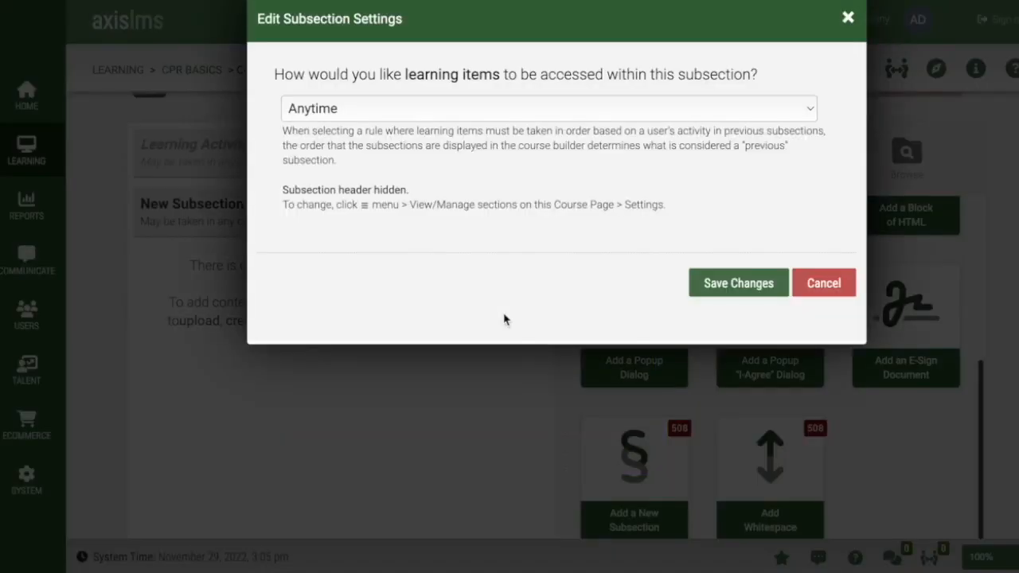
click(810, 109)
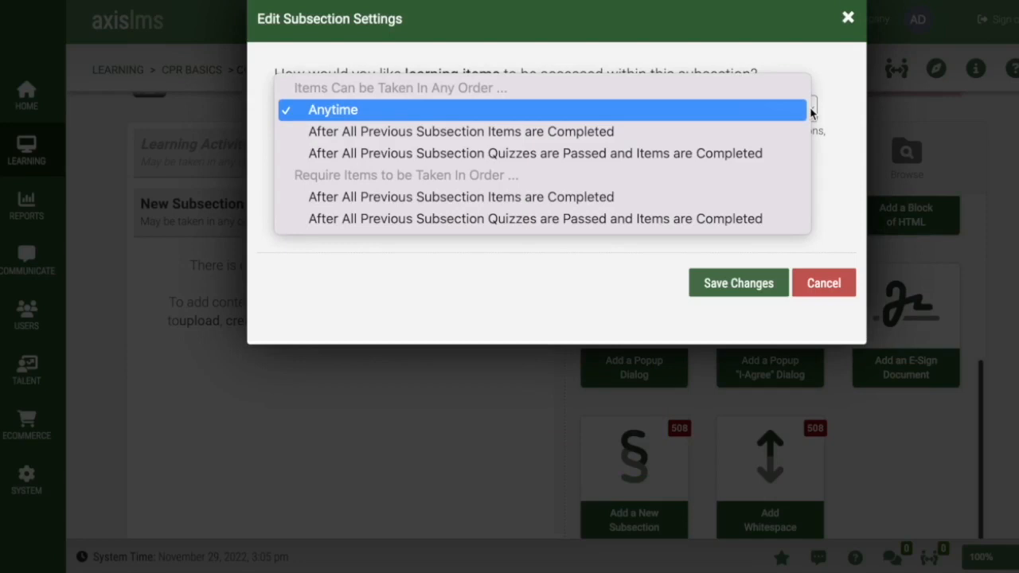
click(840, 187)
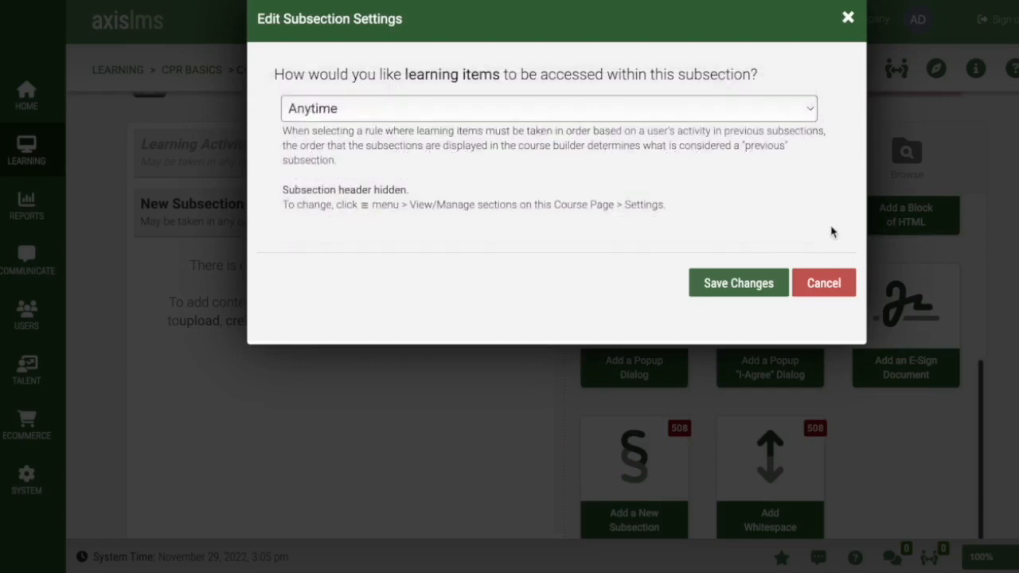
click(824, 285)
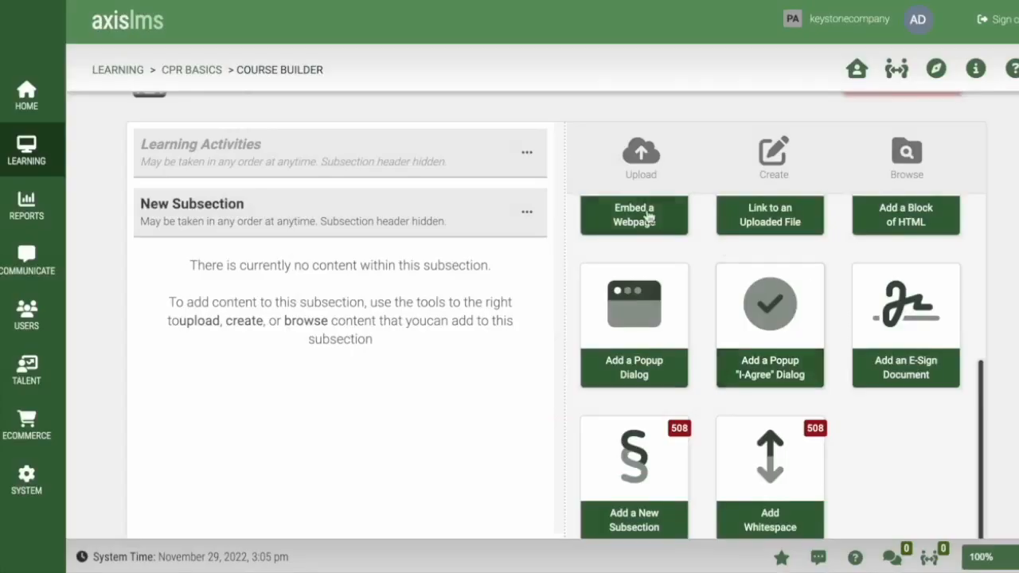
Step: Open the Course Materials page's content from the CPR Basics page manager
click(186, 74)
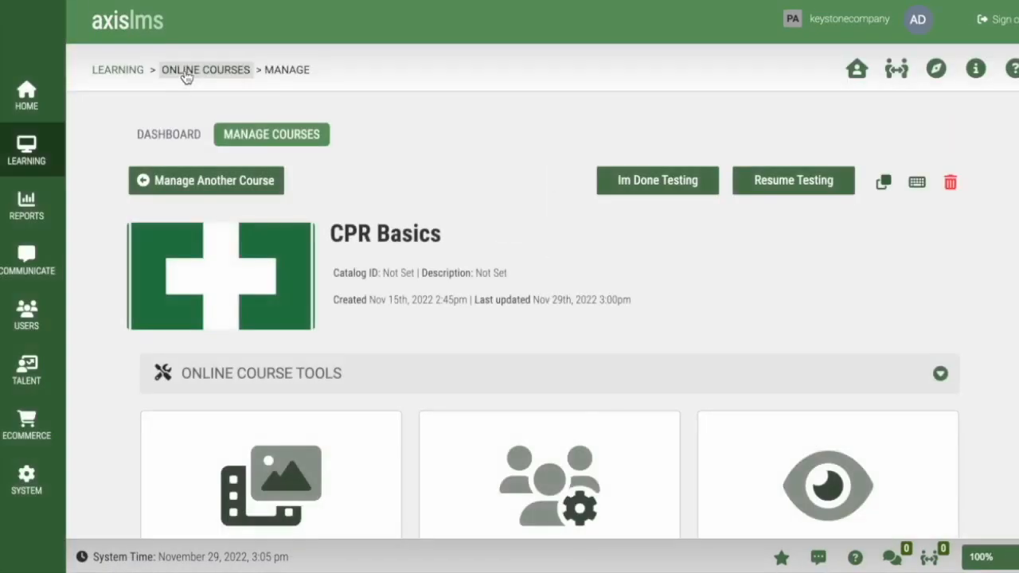
scroll(550, 318, down, 5)
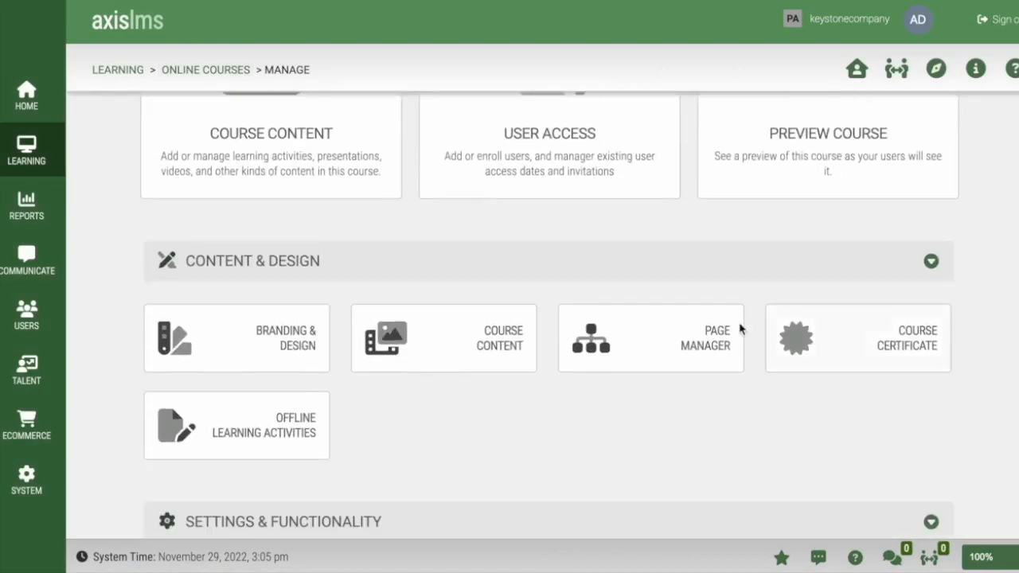
click(635, 348)
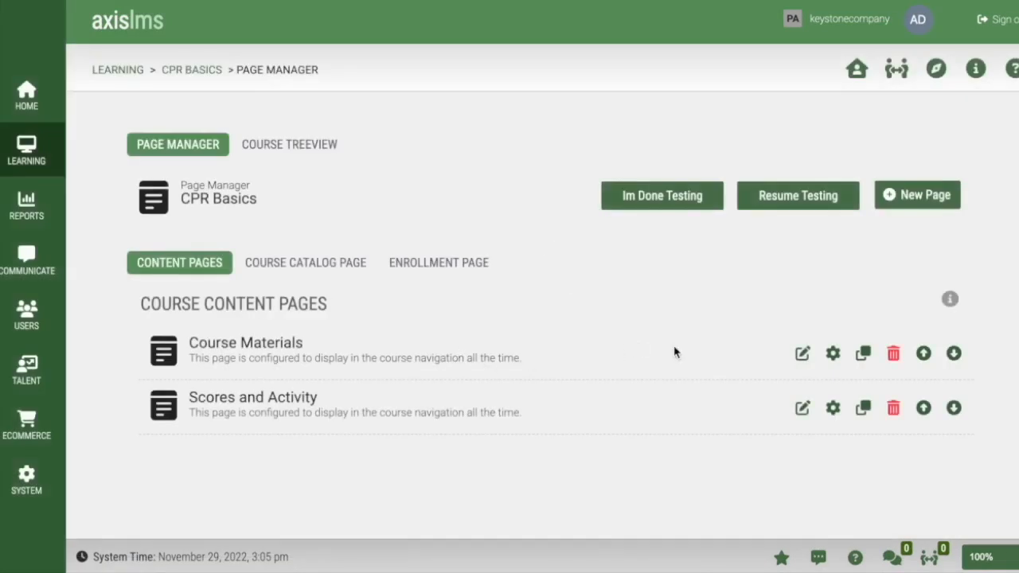
click(802, 355)
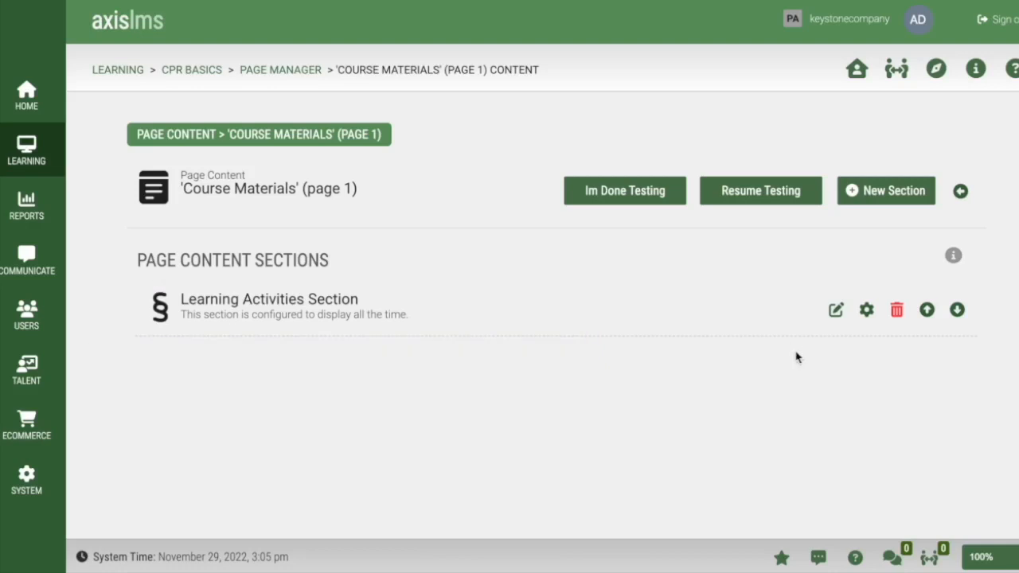
Step: Add a content section named "Certificate" and move it above the Learning Activities Section
click(889, 195)
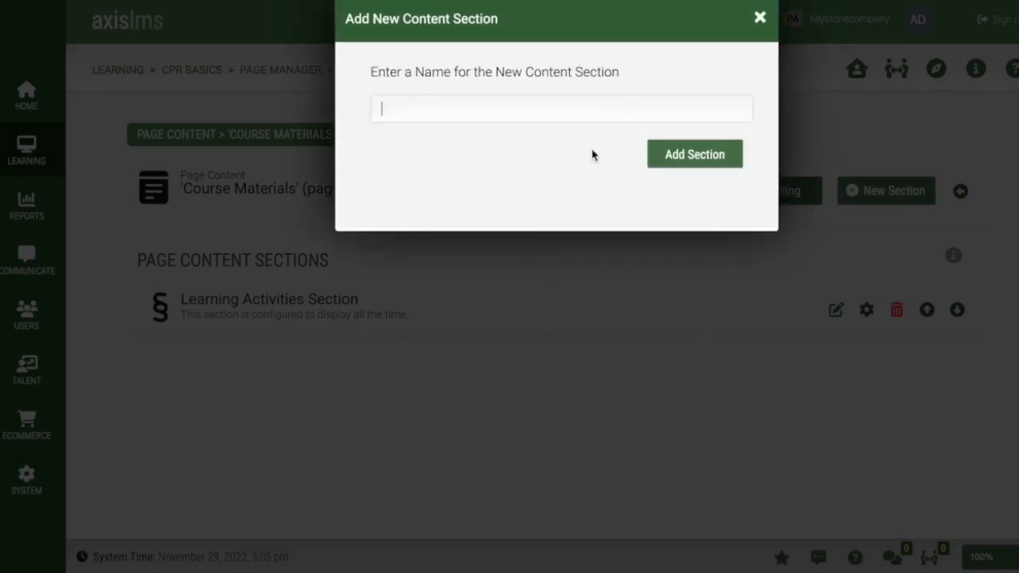
text(Certificate)
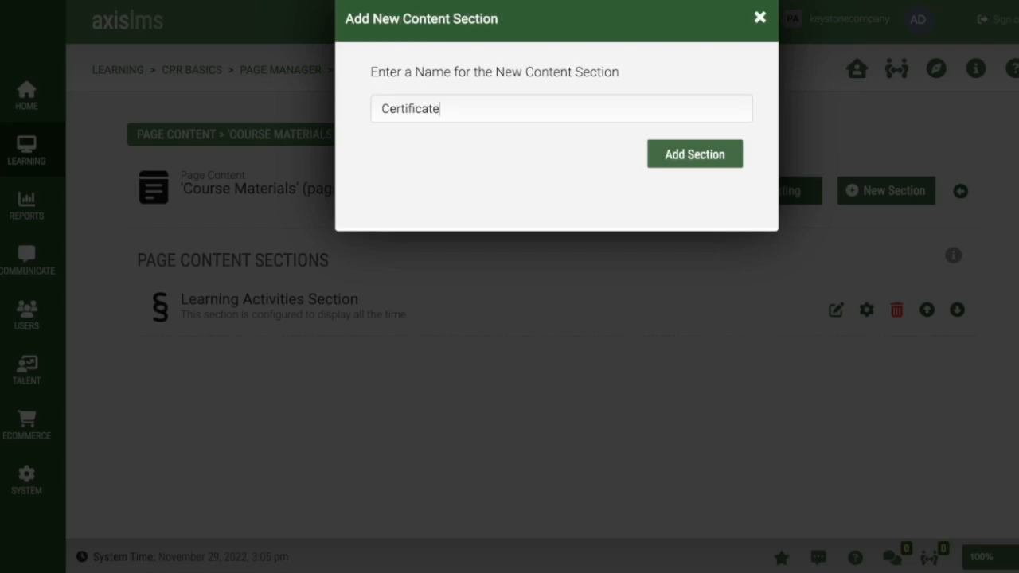
click(700, 157)
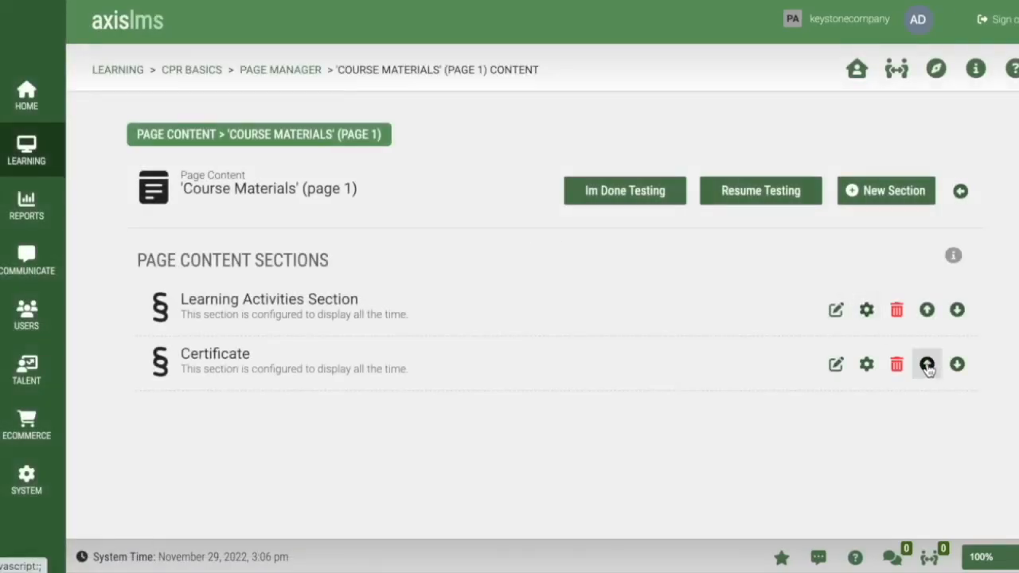
click(927, 364)
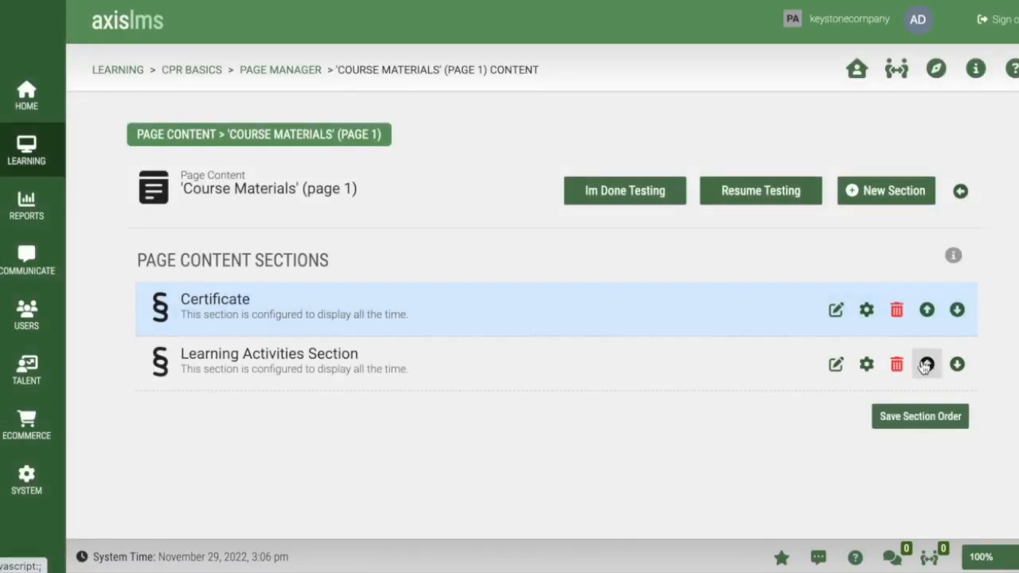
Step: Add a display requirement to the Certificate section so it only shows when the user's course progress is greater than 99%
click(866, 310)
scroll(866, 317, down, 3)
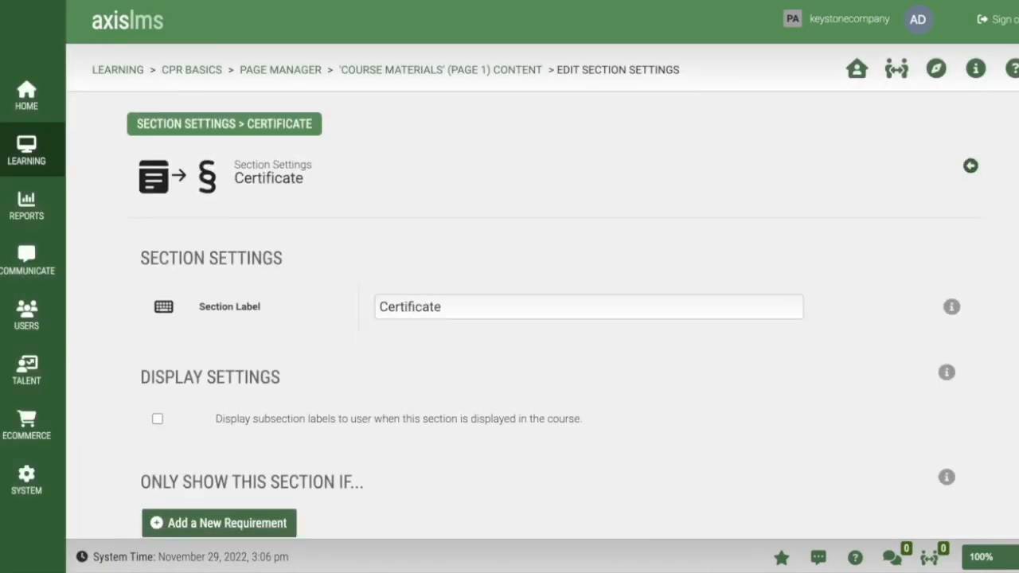
scroll(757, 396, down, 2)
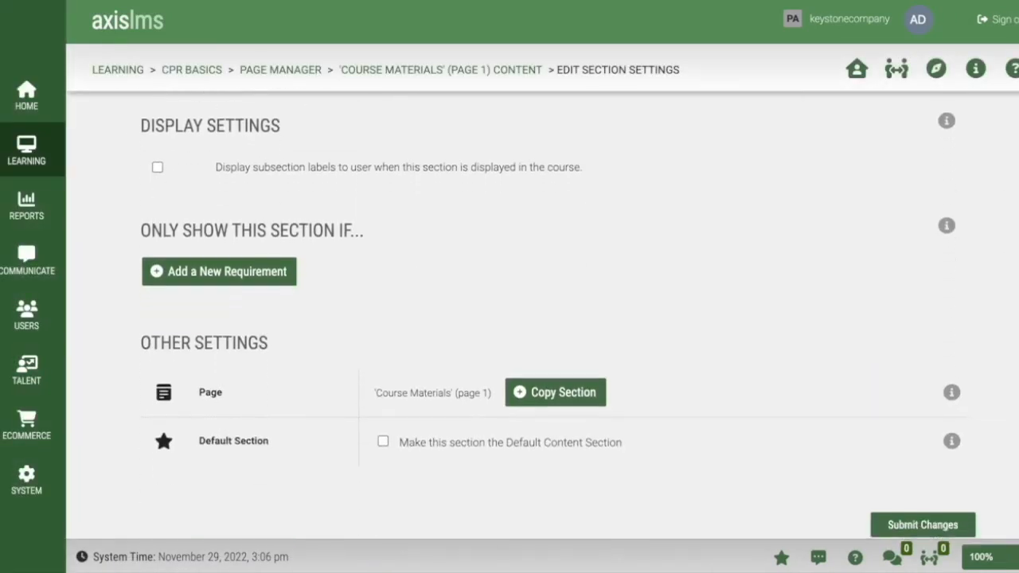
click(245, 256)
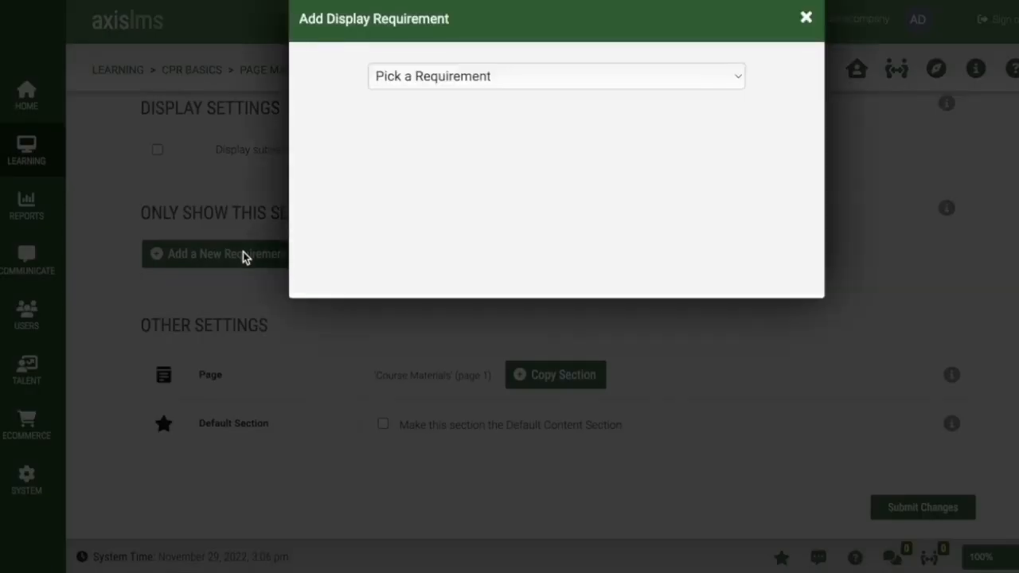
click(719, 82)
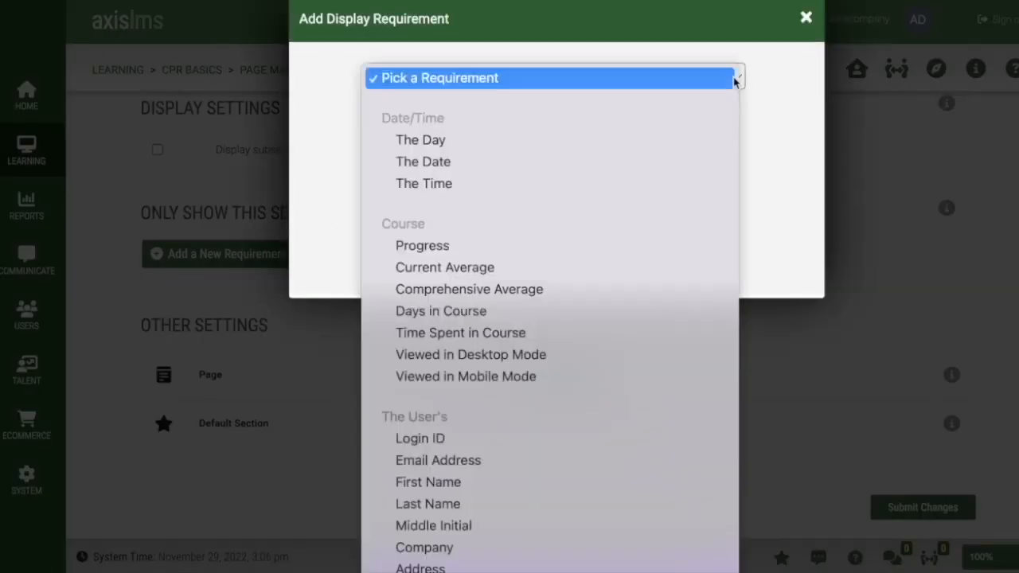
click(576, 252)
click(629, 156)
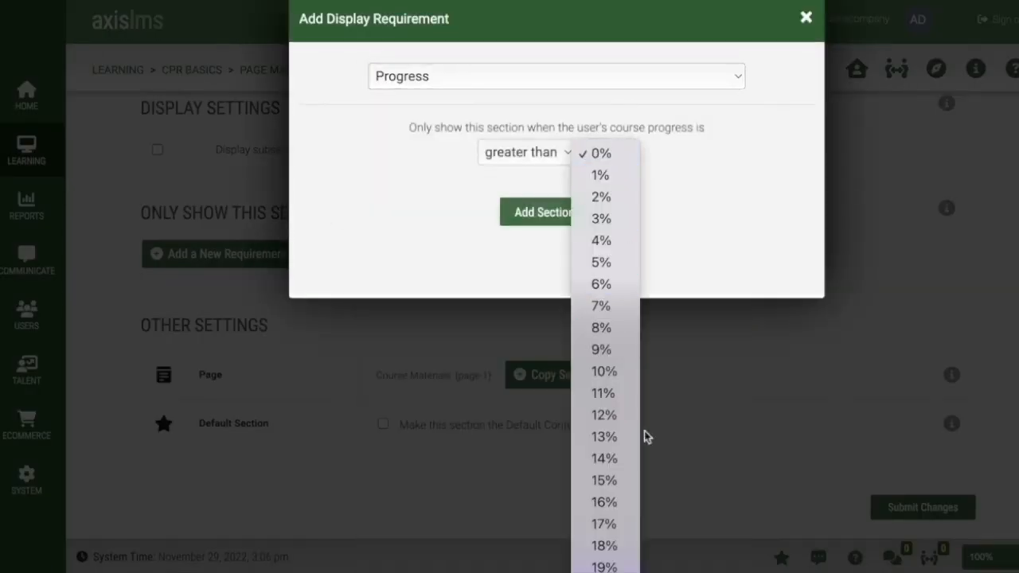
scroll(602, 448, down, 15)
click(604, 546)
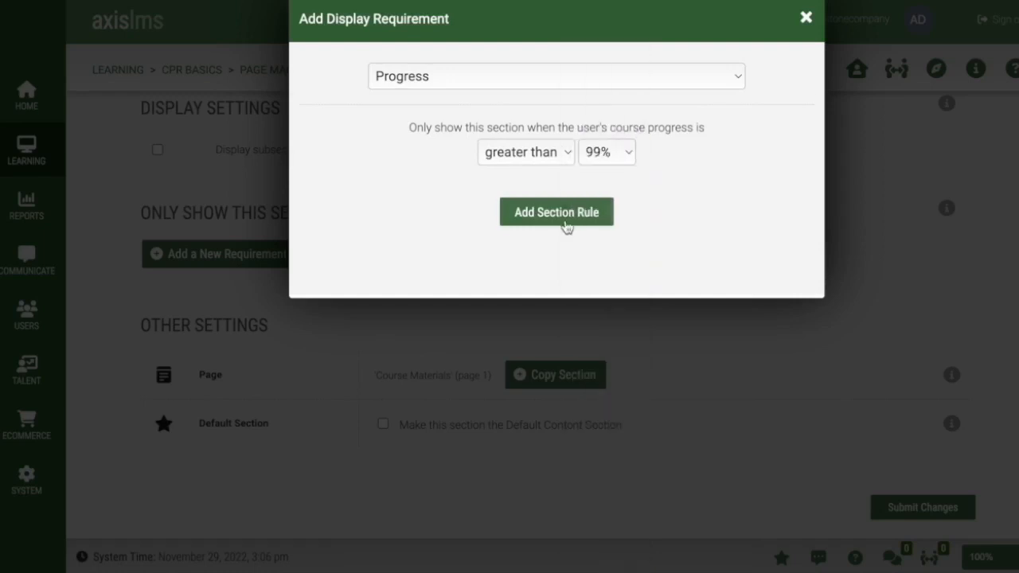
click(568, 220)
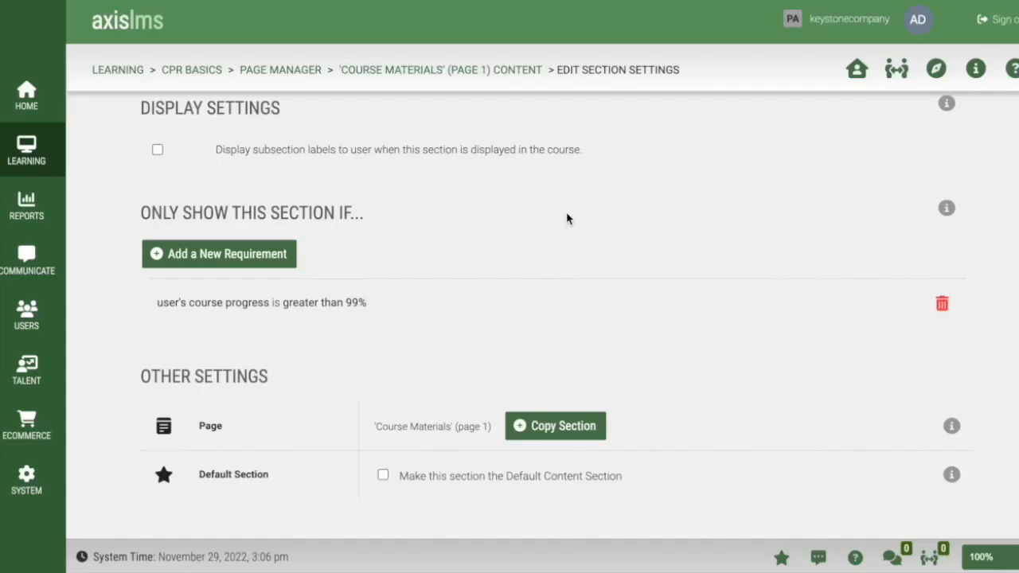
Step: Add a second display requirement that the user's current average is greater than 70%, and submit the Certificate section's settings
click(231, 257)
click(735, 80)
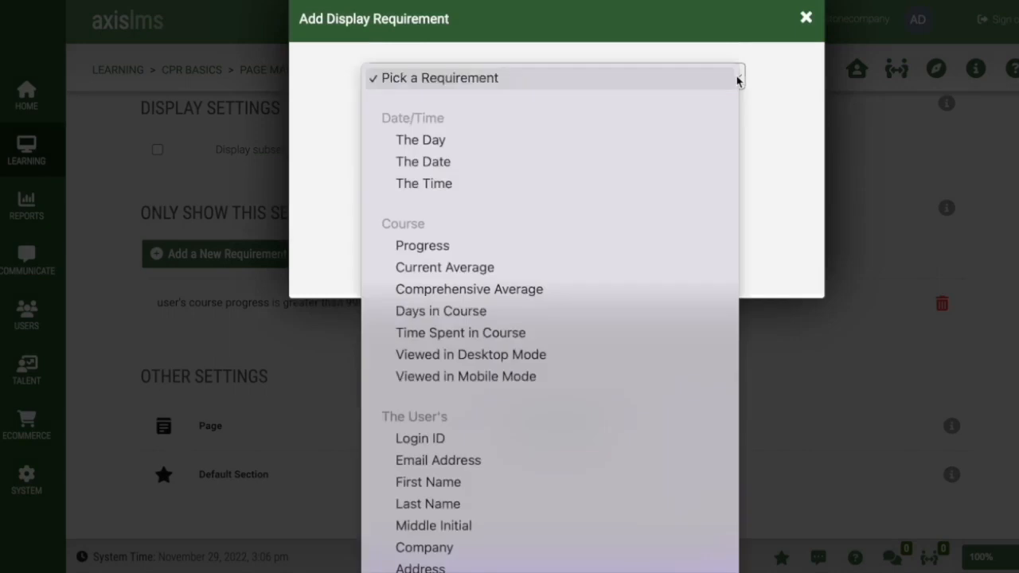
click(587, 268)
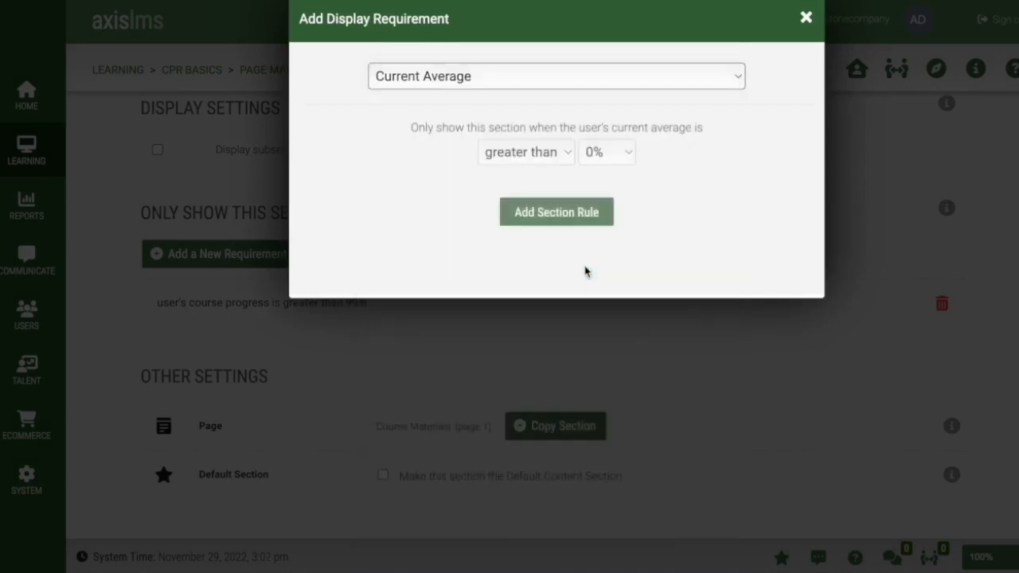
click(618, 162)
scroll(608, 468, down, 15)
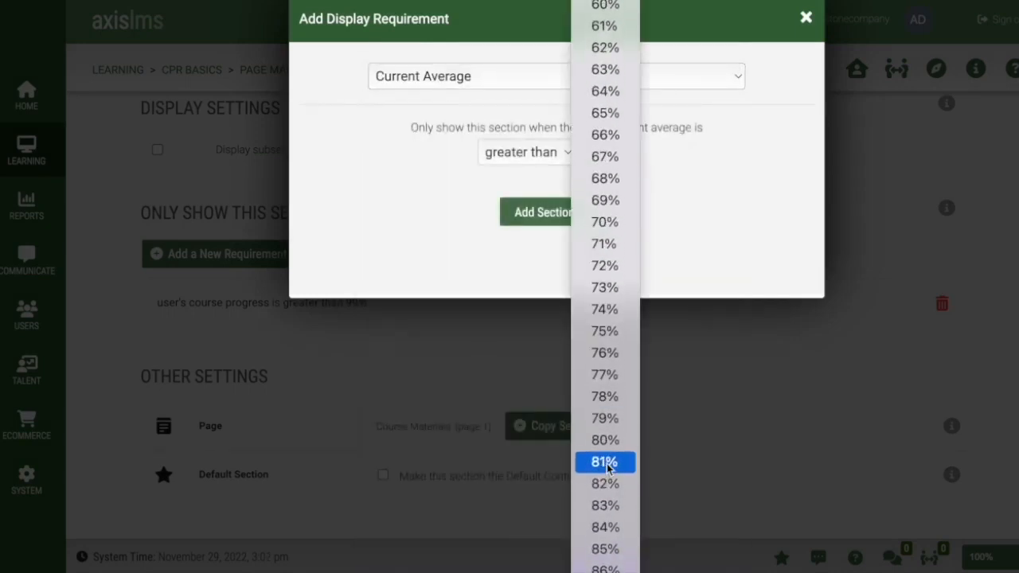
click(599, 222)
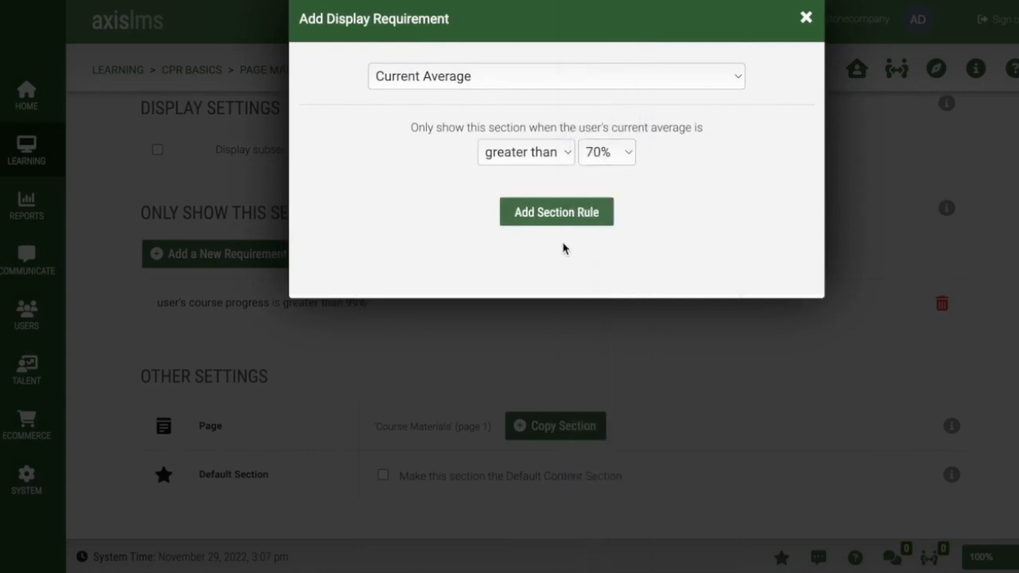
click(558, 222)
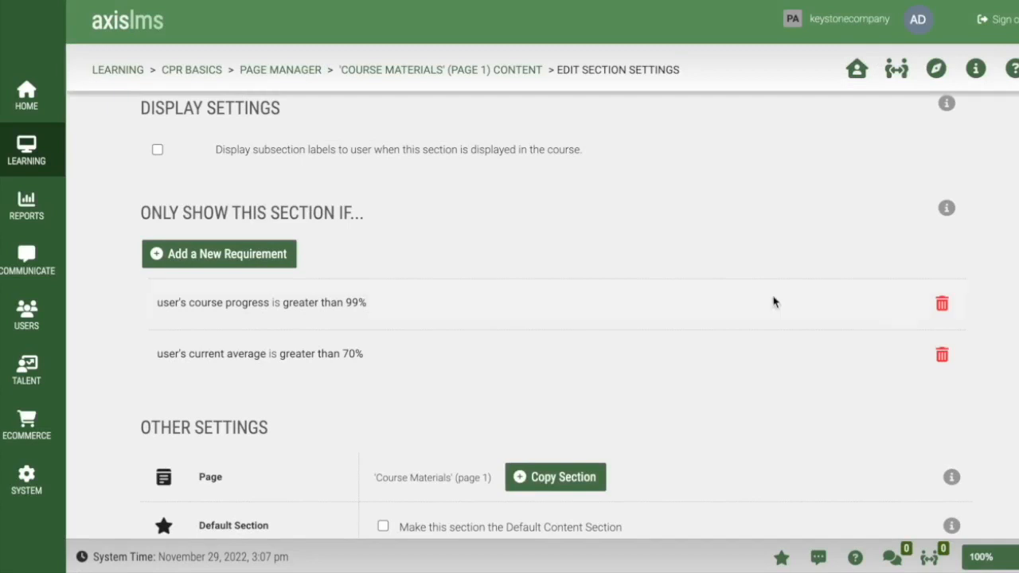
scroll(927, 410, down, 3)
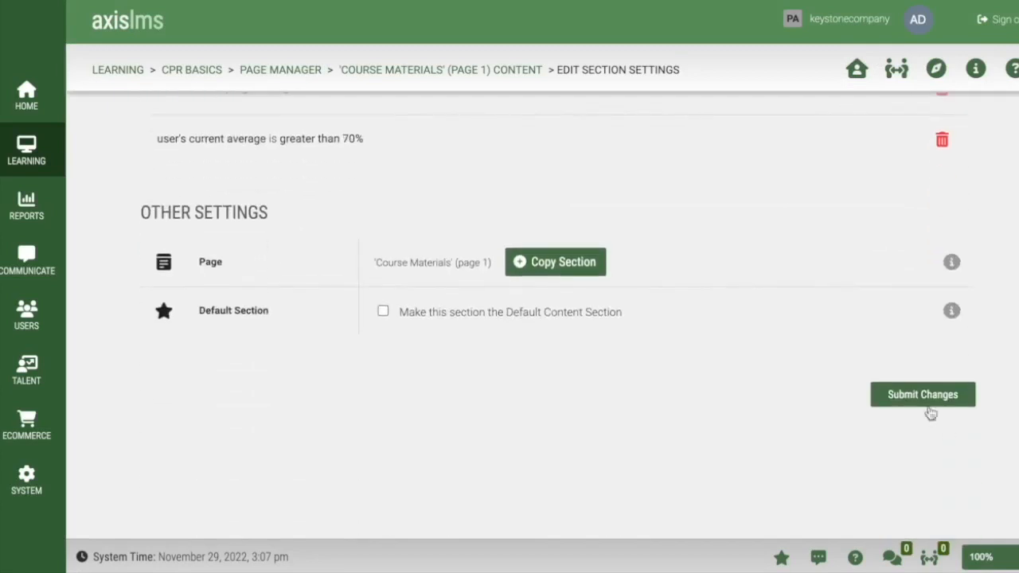
click(923, 395)
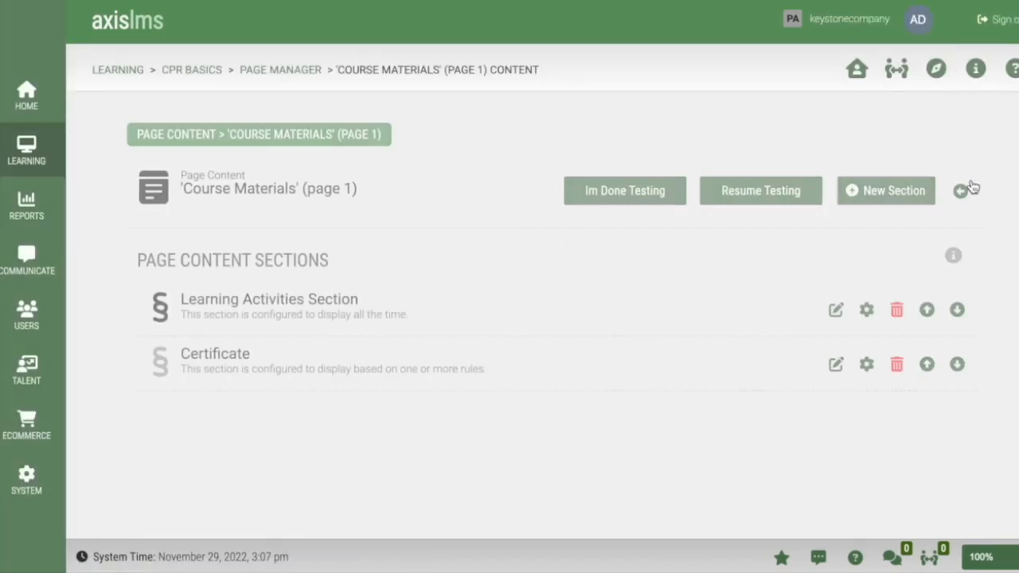
Step: Add the Course Certificate widget to the Certificate section's Learning Activities subsection and save the course content
click(836, 366)
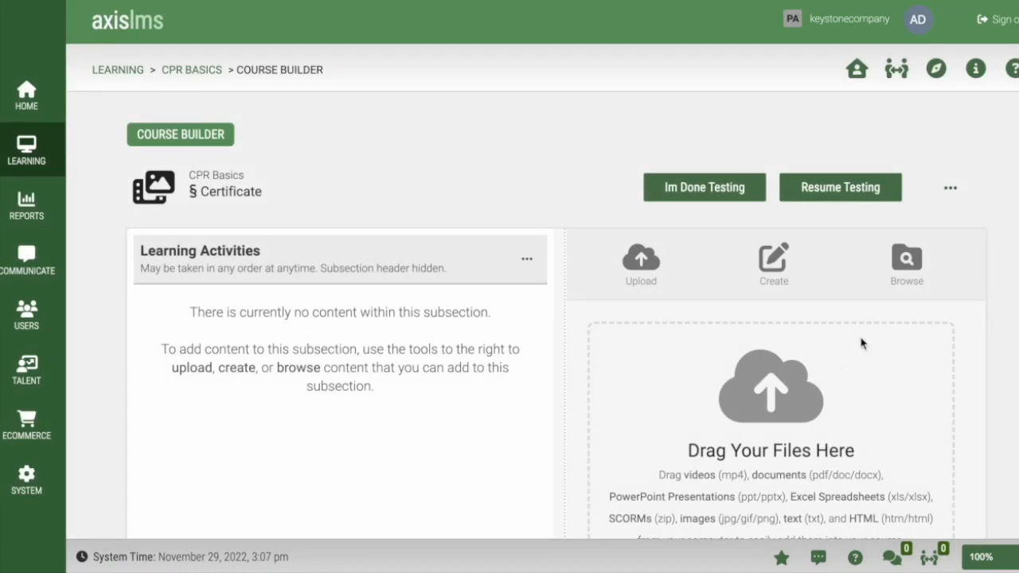
scroll(946, 335, down, 2)
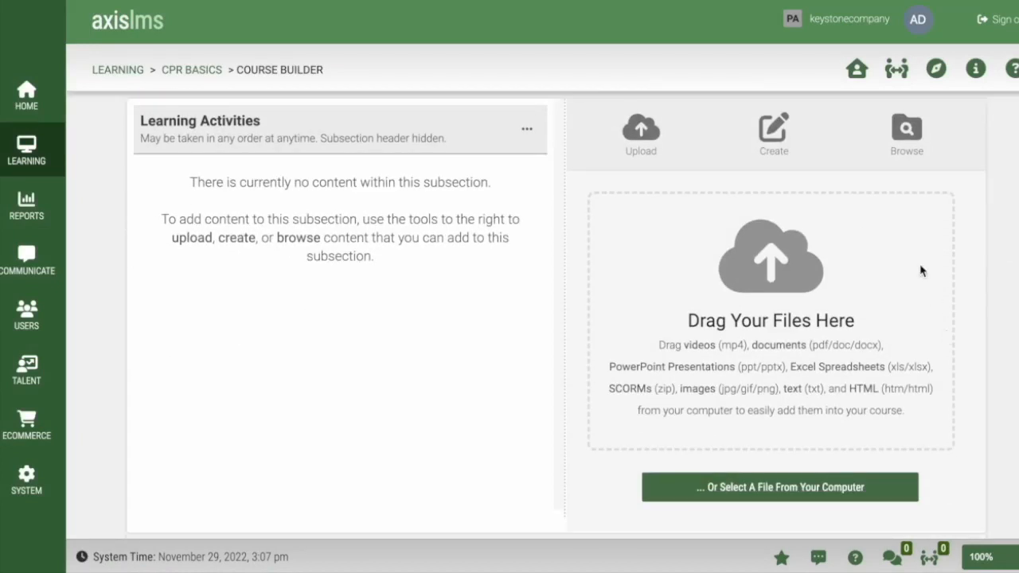
click(909, 135)
scroll(958, 319, down, 8)
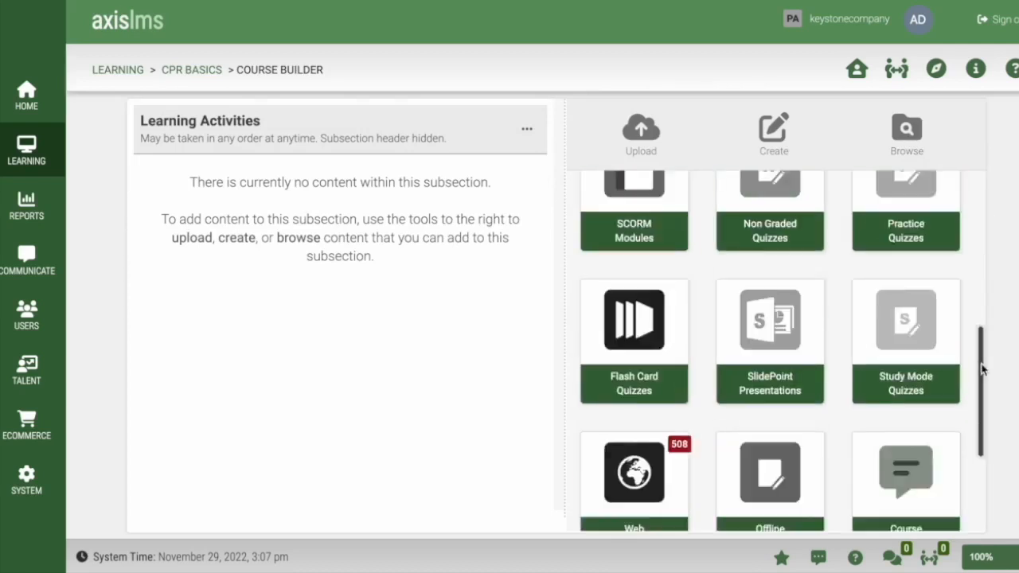
click(658, 494)
scroll(837, 393, down, 10)
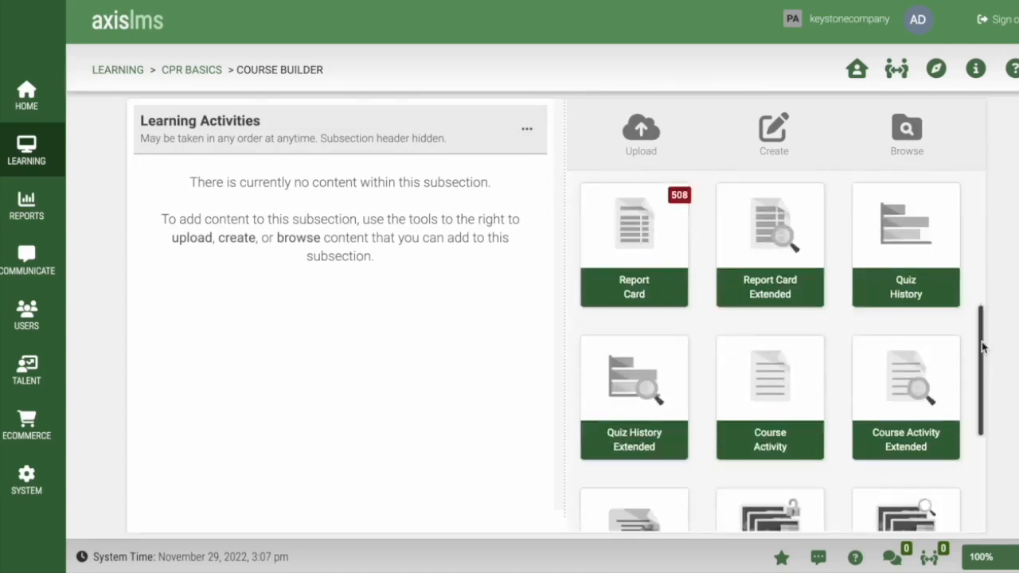
click(667, 388)
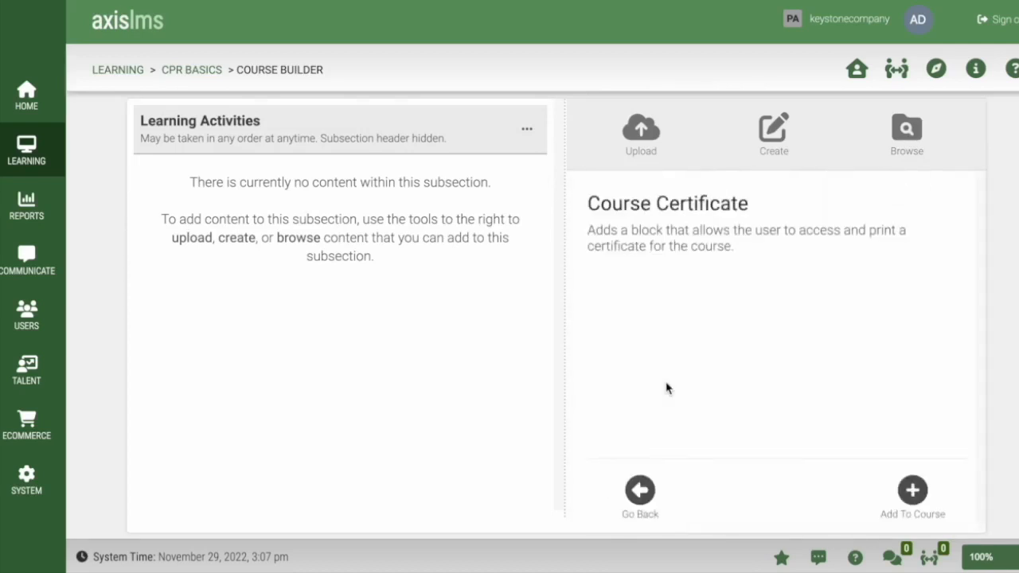
click(911, 488)
scroll(958, 342, up, 2)
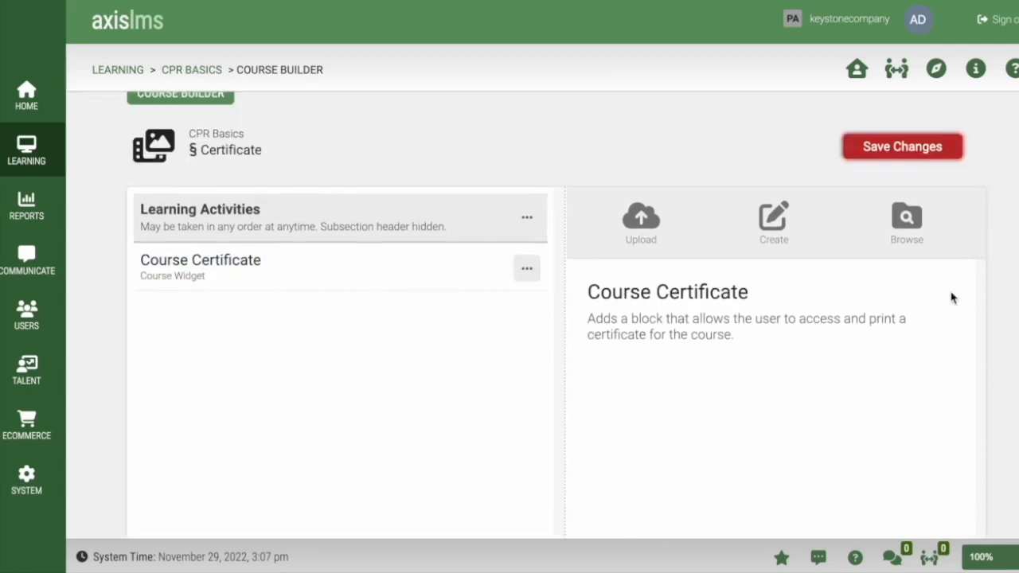
click(902, 148)
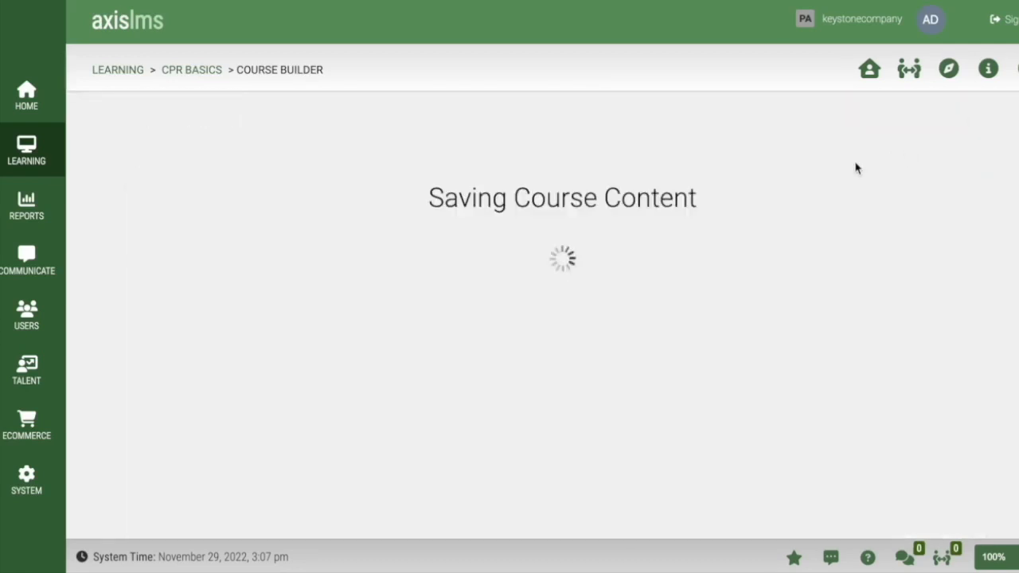
Step: Resume testing the CPR Basics course and check which learning items the learner's course page shows
click(855, 188)
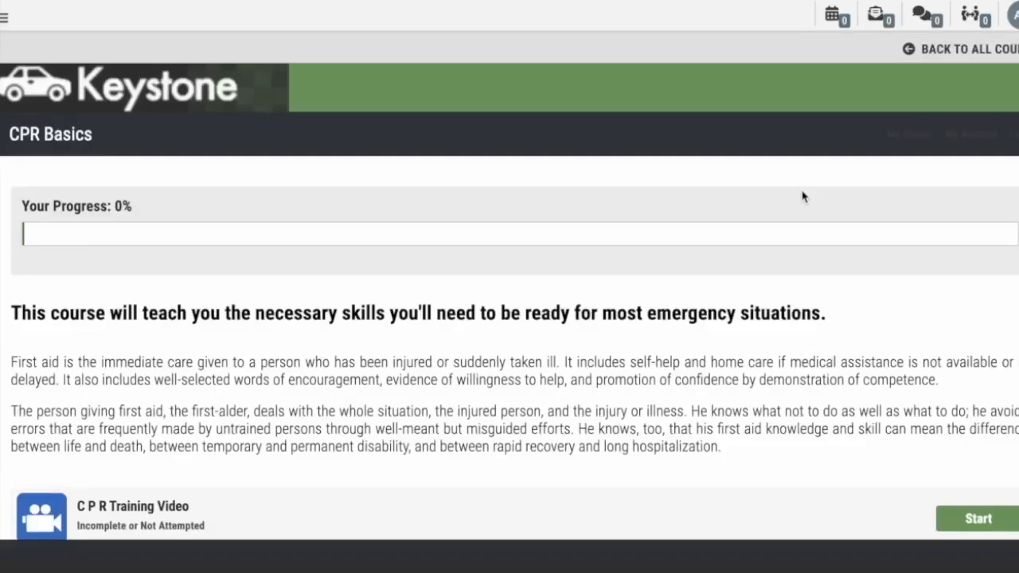
scroll(1003, 253, down, 2)
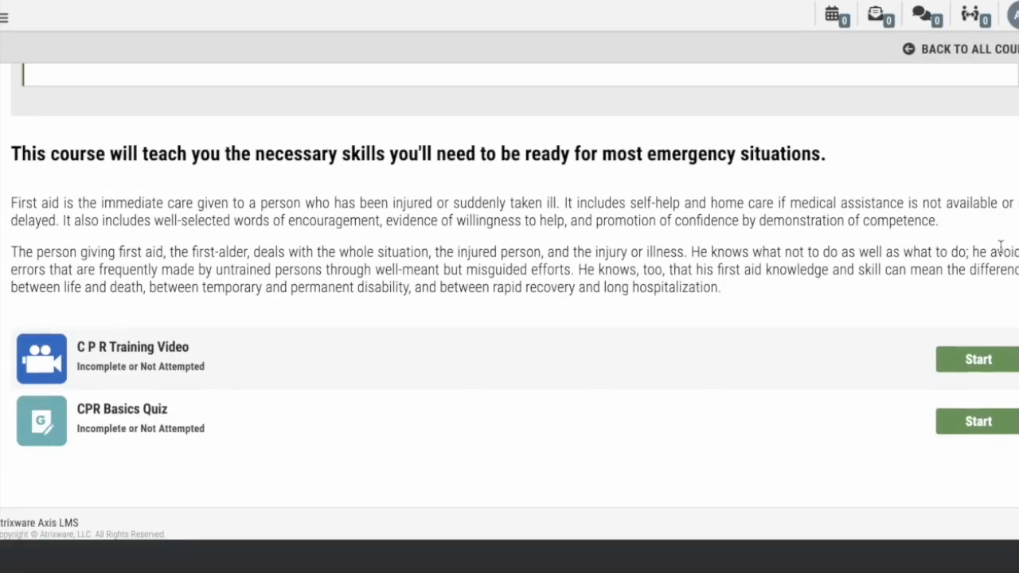